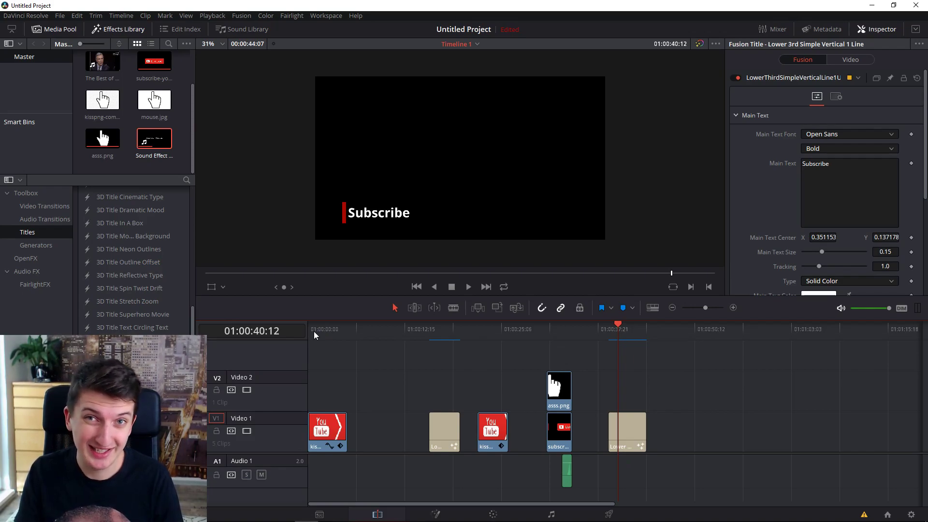
# Play back the opening banner, the subscribe button with the hand cursor, and the lower-third title on the timeline
pyautogui.press('Home')
pyautogui.press('space')
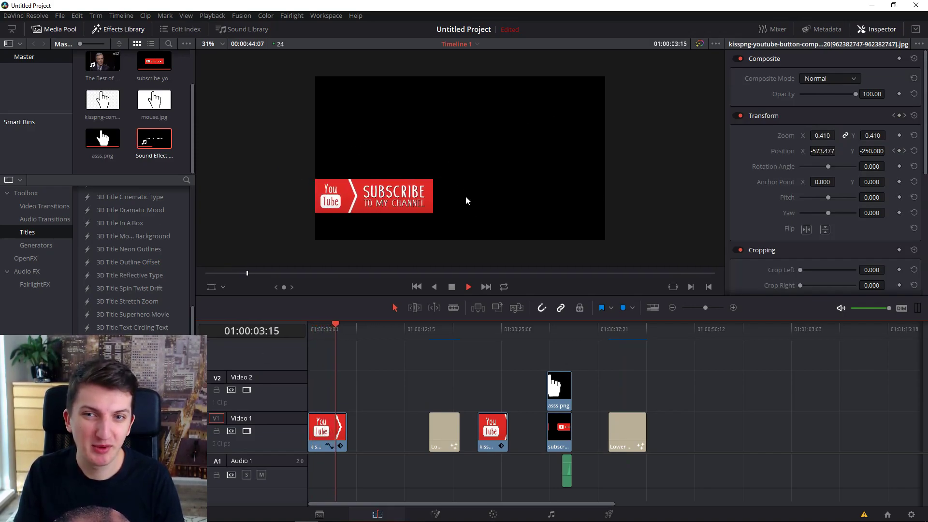
pyautogui.press('space')
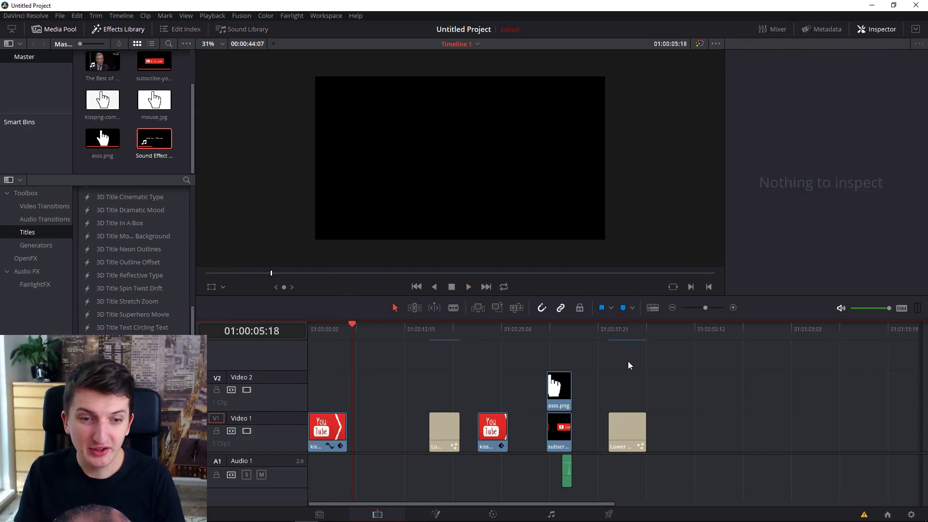
pyautogui.click(546, 334)
pyautogui.press('space')
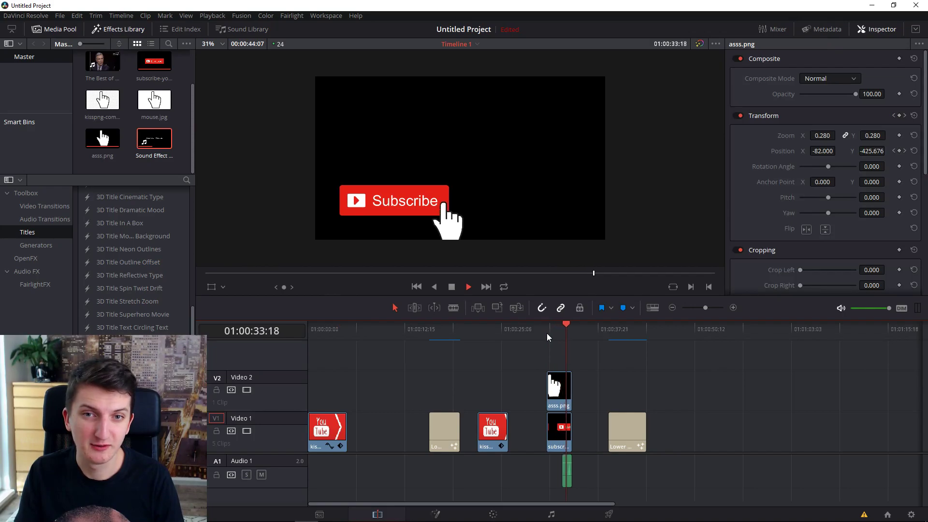
pyautogui.press('space')
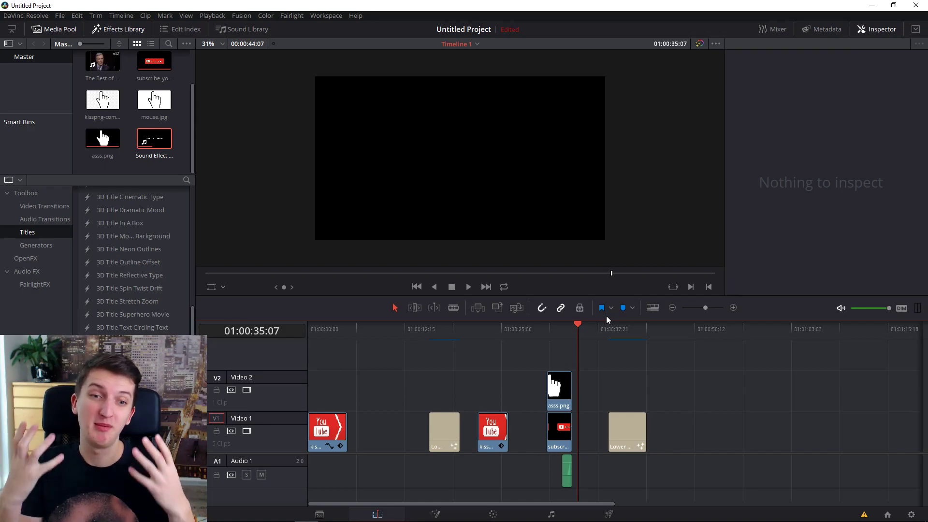
pyautogui.click(605, 329)
pyautogui.press('space')
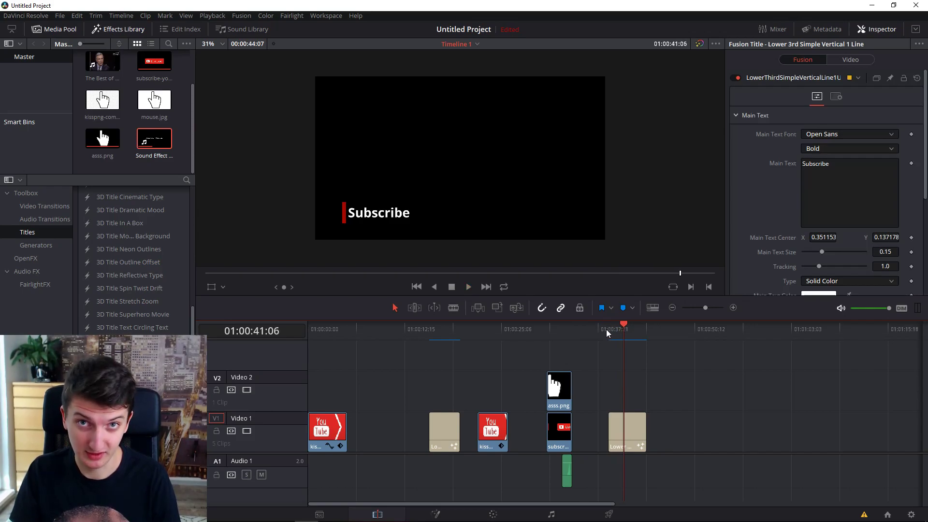
# Change the lower-third title's main text to "Subscribe for more!" and play the title from its start
pyautogui.click(853, 161)
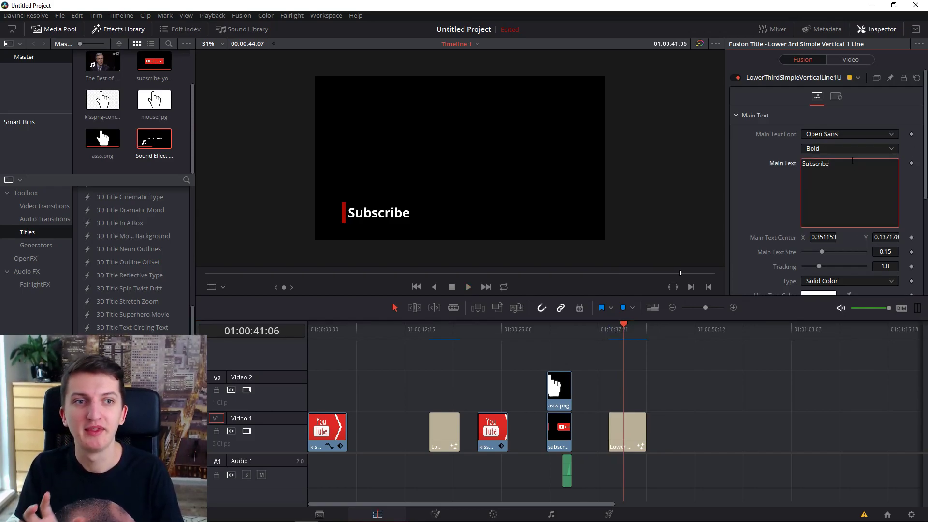
pyautogui.write('for more!')
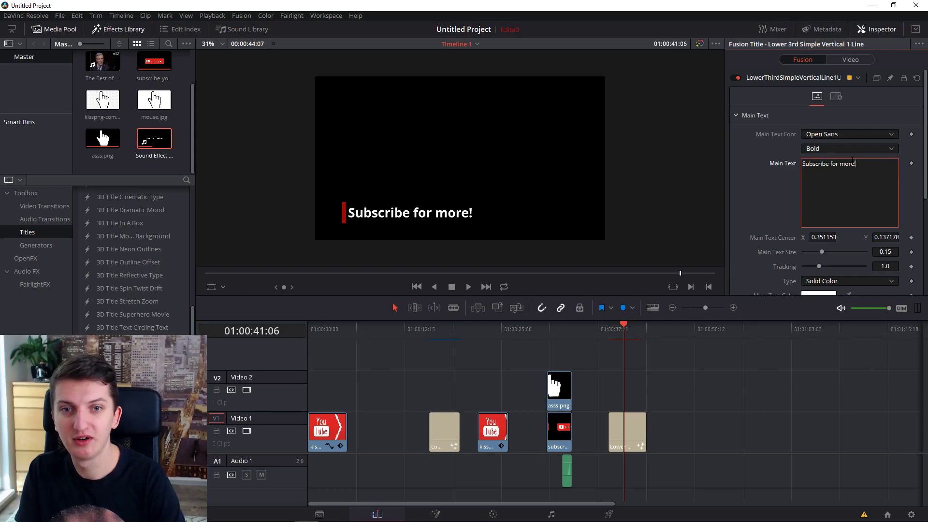
pyautogui.click(609, 327)
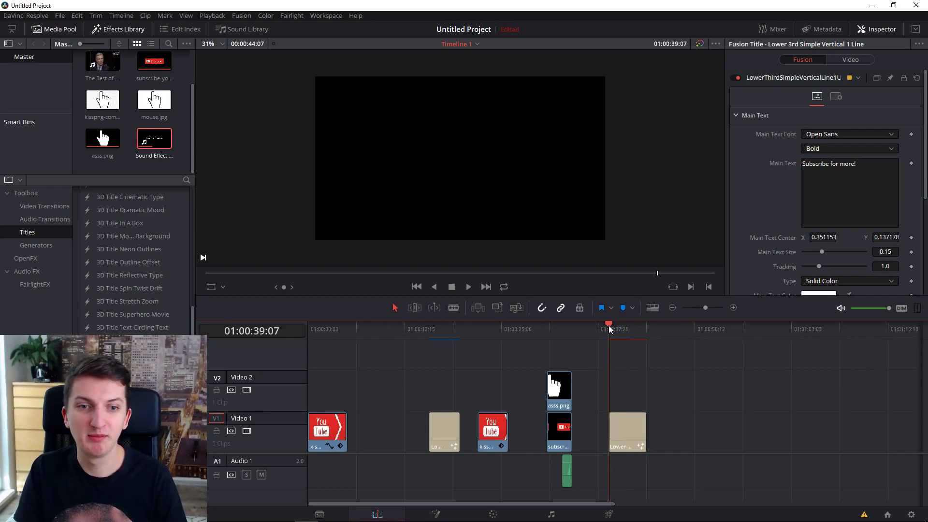
pyautogui.press('space')
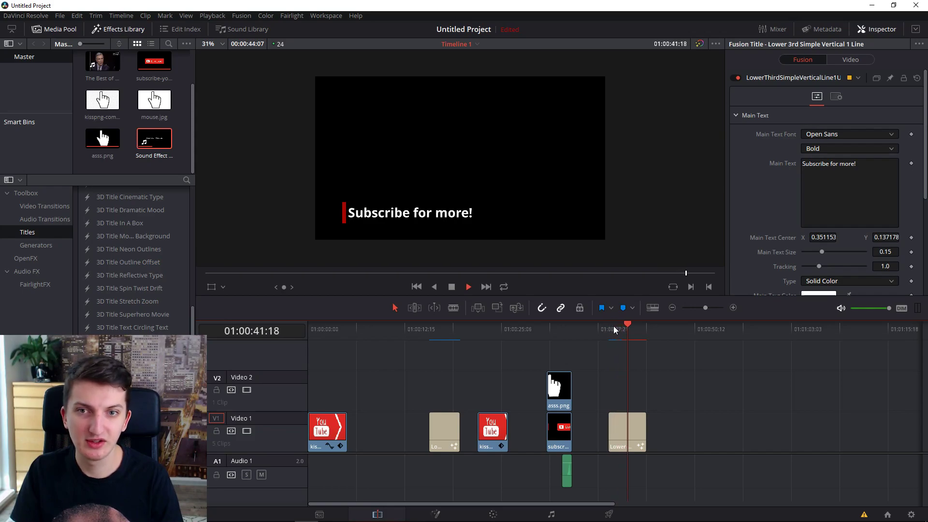
# Replay the first banner animation and the animated subscribe button with the hand cursor
pyautogui.click(309, 331)
pyautogui.press('space')
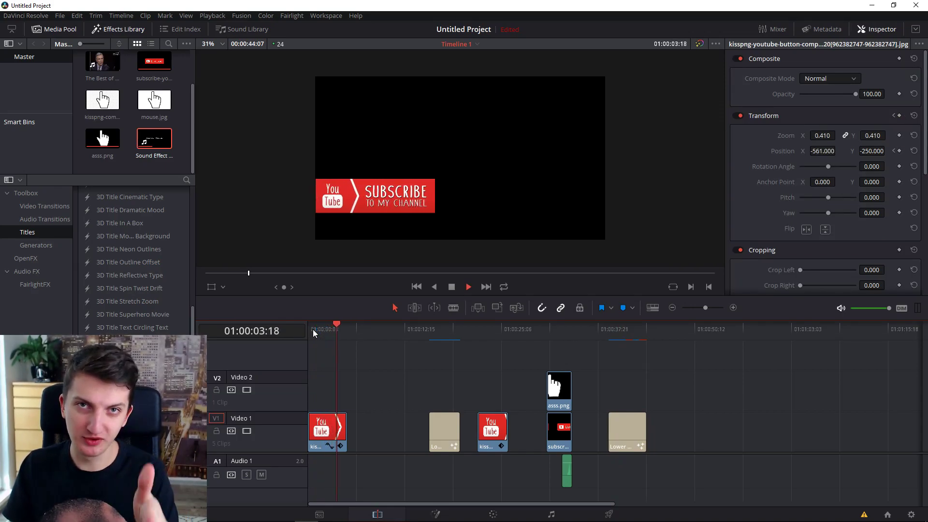
pyautogui.press('space')
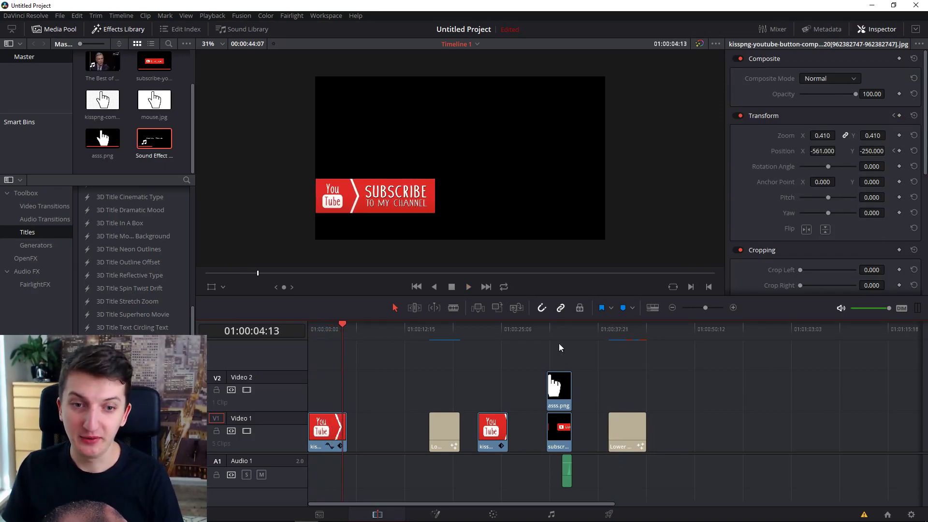
pyautogui.click(547, 333)
pyautogui.press('space')
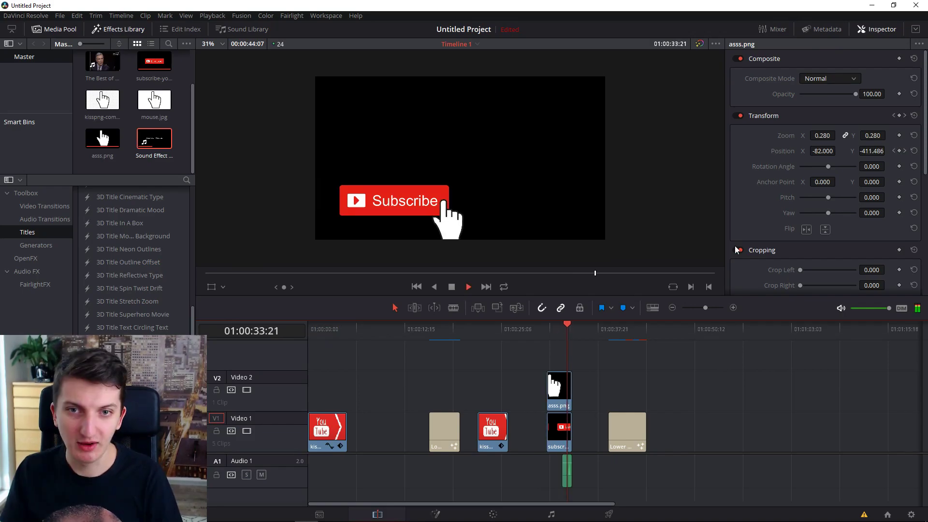
pyautogui.press('space')
# Delete the existing subscribe button, mouse click sound and hand clips, and move the last lower-third title so it ends at the playhead
pyautogui.click(561, 445)
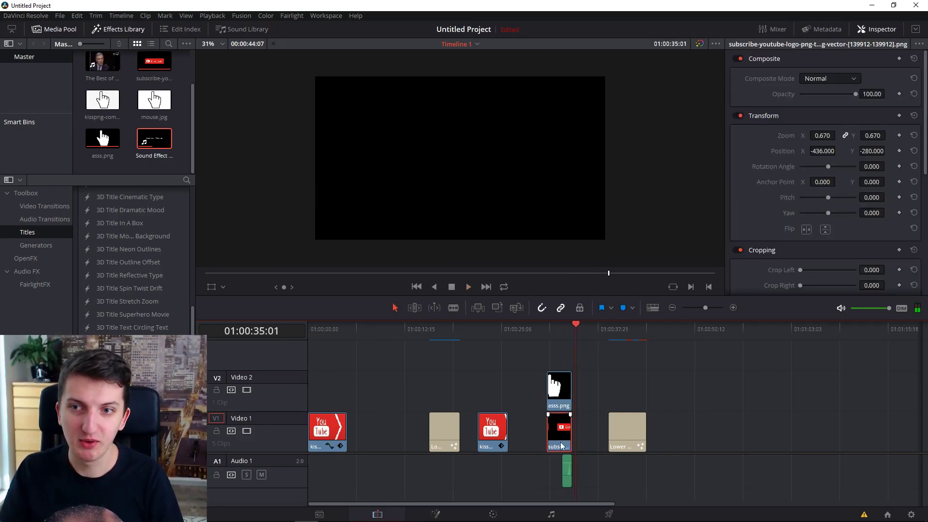
pyautogui.press('Delete')
pyautogui.click(542, 472)
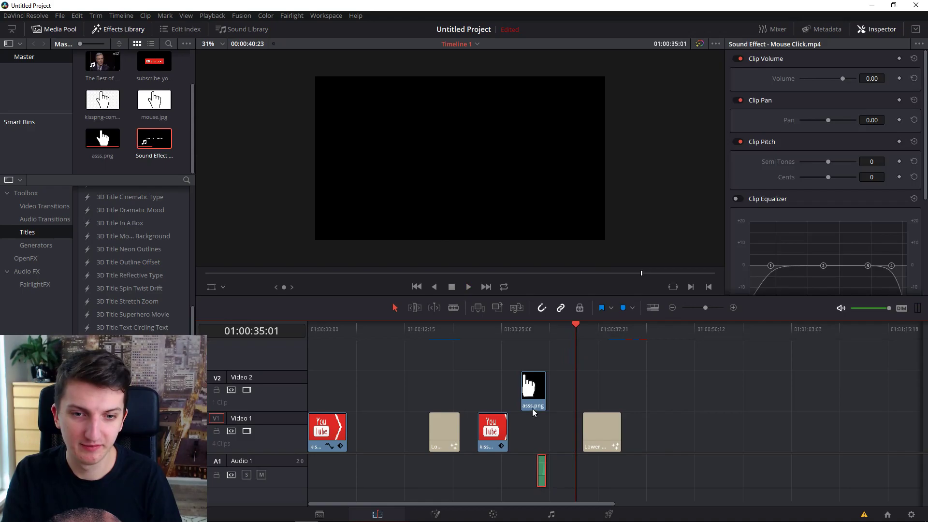
pyautogui.press('Delete')
pyautogui.click(532, 402)
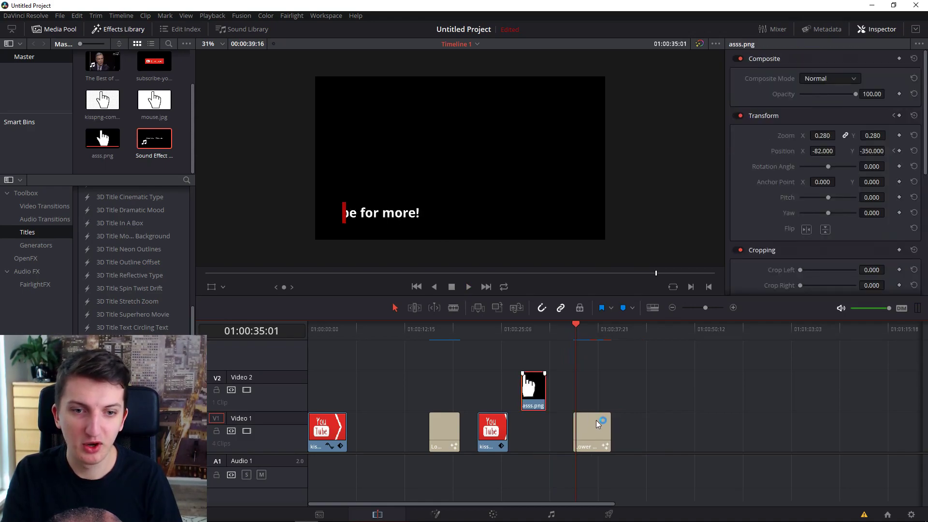
pyautogui.press('Delete')
pyautogui.moveTo(597, 426); pyautogui.dragTo(540, 427)
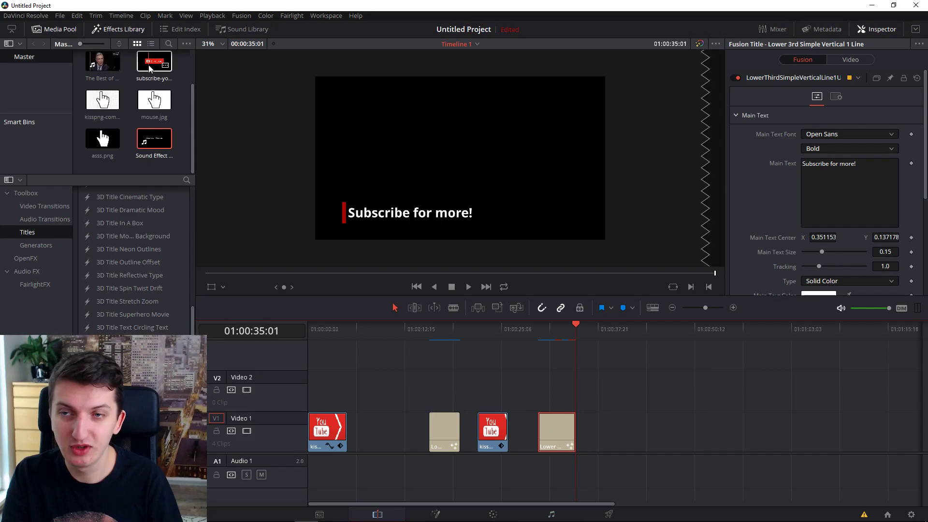
# Place the subscribe button image on Video 1 at about 01:00:47:19 and set its zoom to 0.710
pyautogui.moveTo(149, 68); pyautogui.dragTo(674, 418)
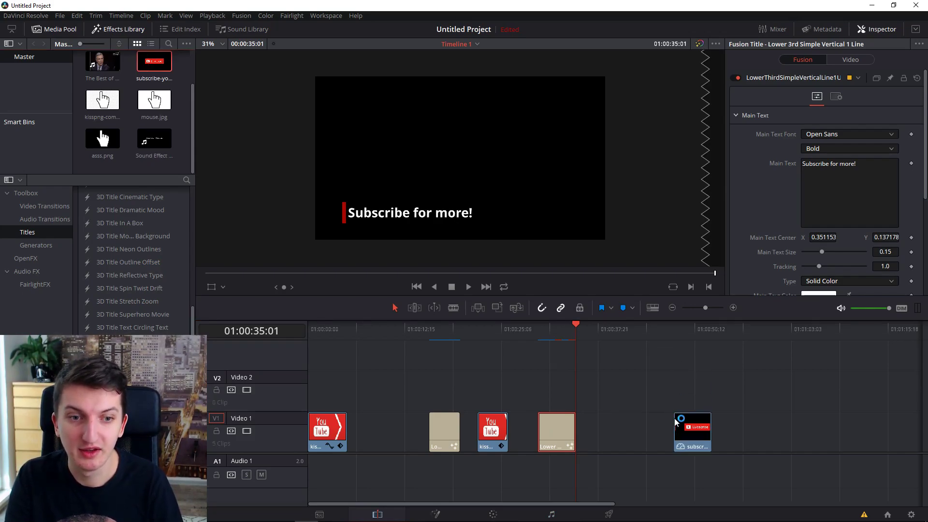
pyautogui.click(675, 328)
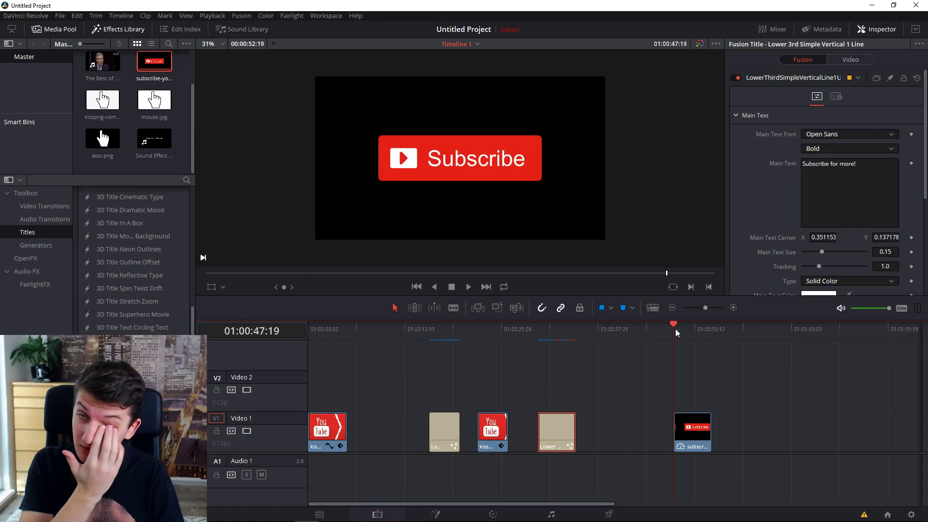
pyautogui.click(680, 428)
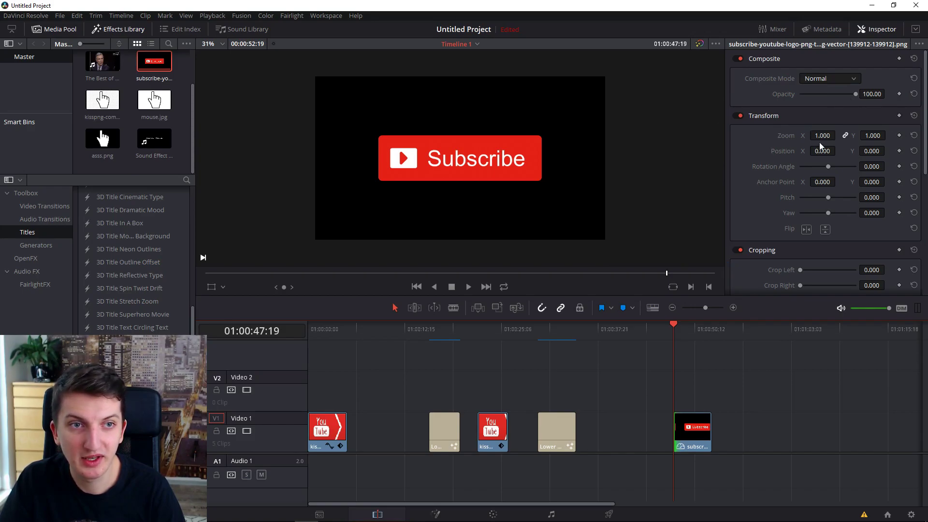
pyautogui.moveTo(819, 135); pyautogui.dragTo(839, 136)
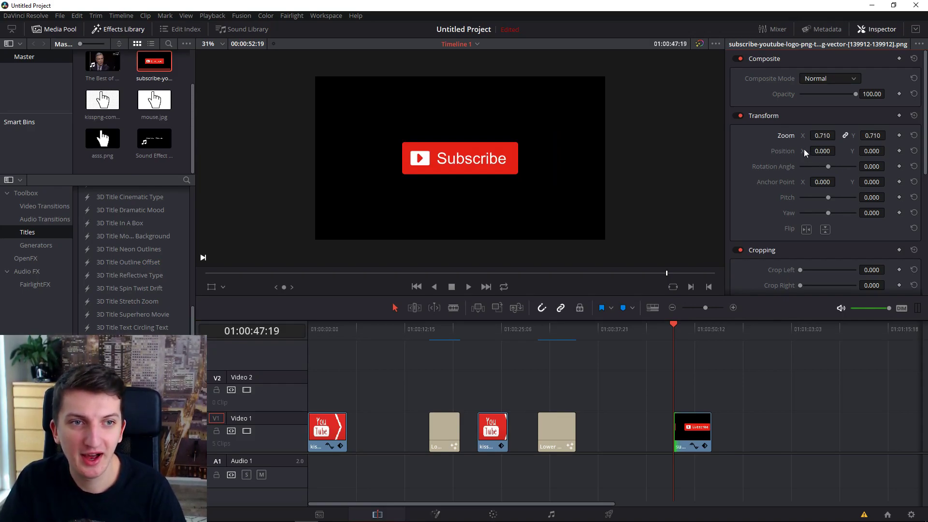
# Set the subscribe button's position to X -423 and Y -250
pyautogui.moveTo(817, 151); pyautogui.dragTo(838, 151)
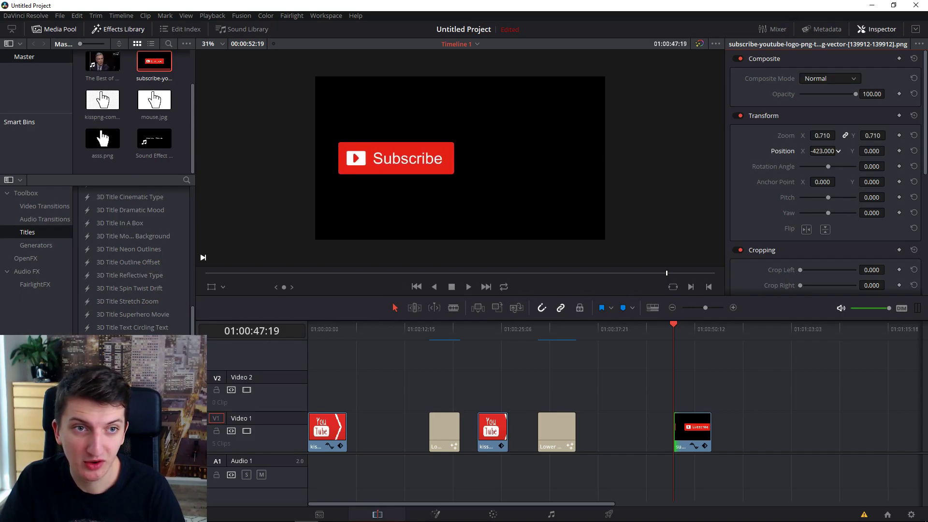
pyautogui.moveTo(875, 151); pyautogui.dragTo(888, 150)
pyautogui.click(872, 151)
pyautogui.press('BackSpace')
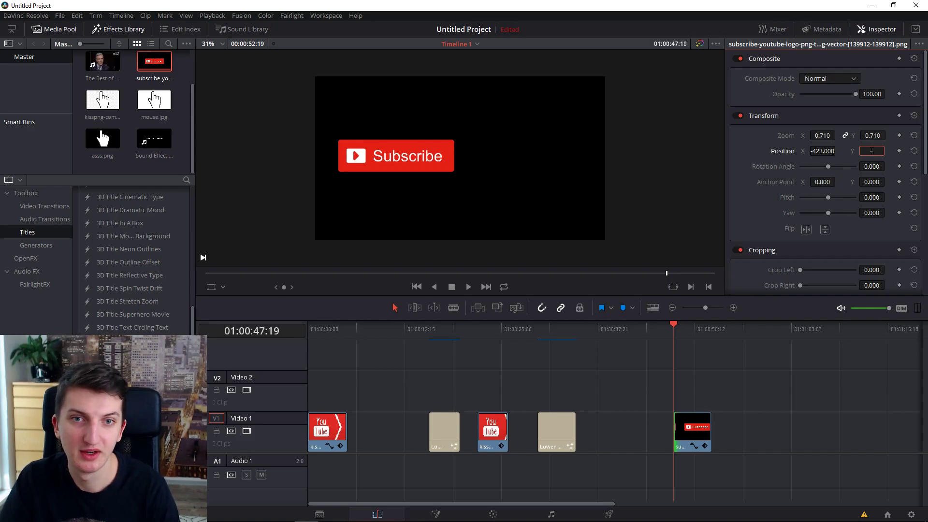
pyautogui.write('-15')
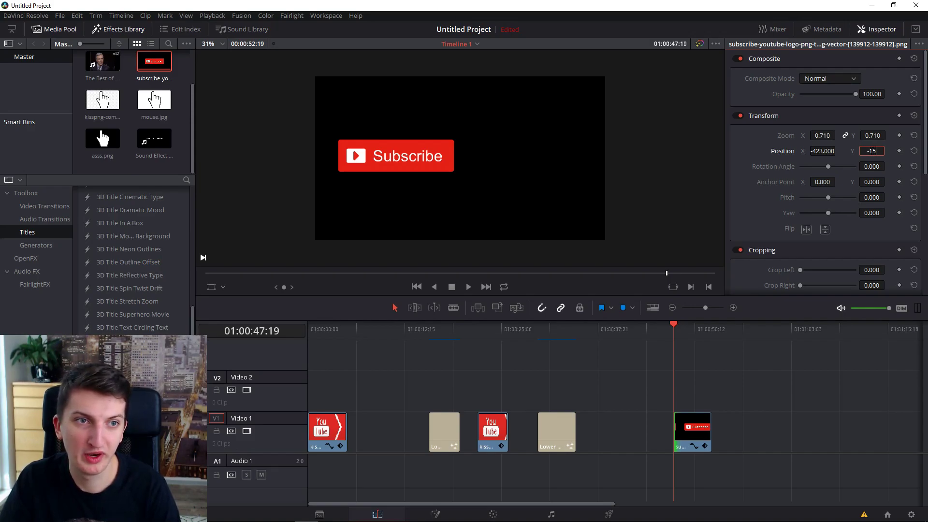
pyautogui.write('0')
pyautogui.press('Return')
pyautogui.press('BackSpace')
pyautogui.write('-250')
pyautogui.press('Return')
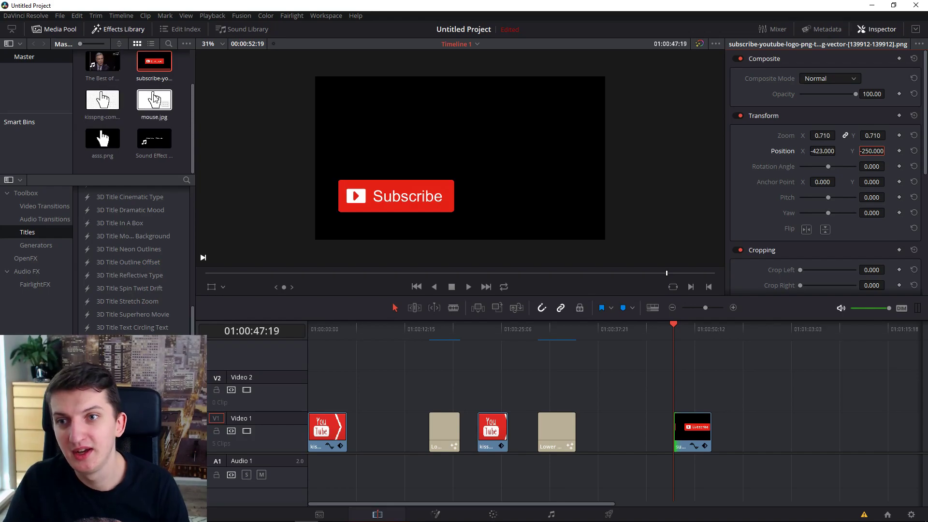
# Place the hand image asss.png on Video 2 directly above the new subscribe button clip and select it
pyautogui.click(101, 138)
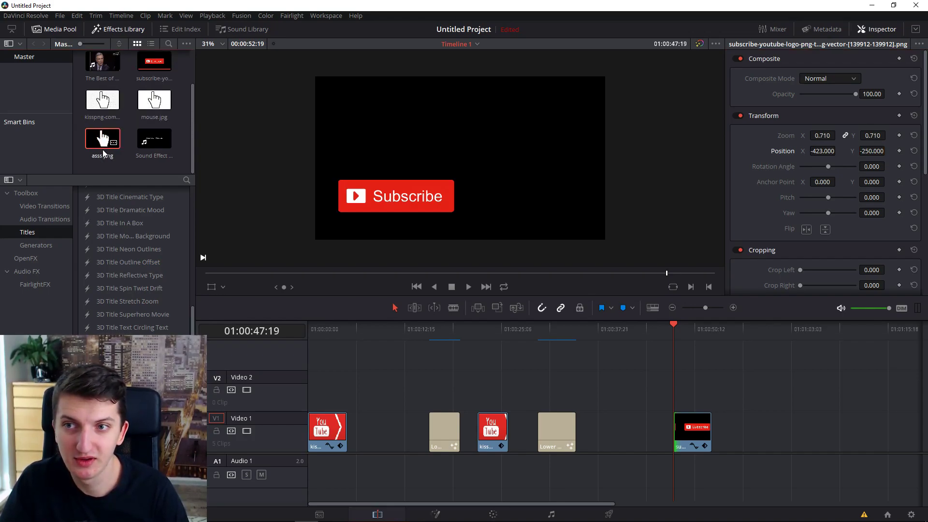
pyautogui.moveTo(95, 149); pyautogui.dragTo(680, 387)
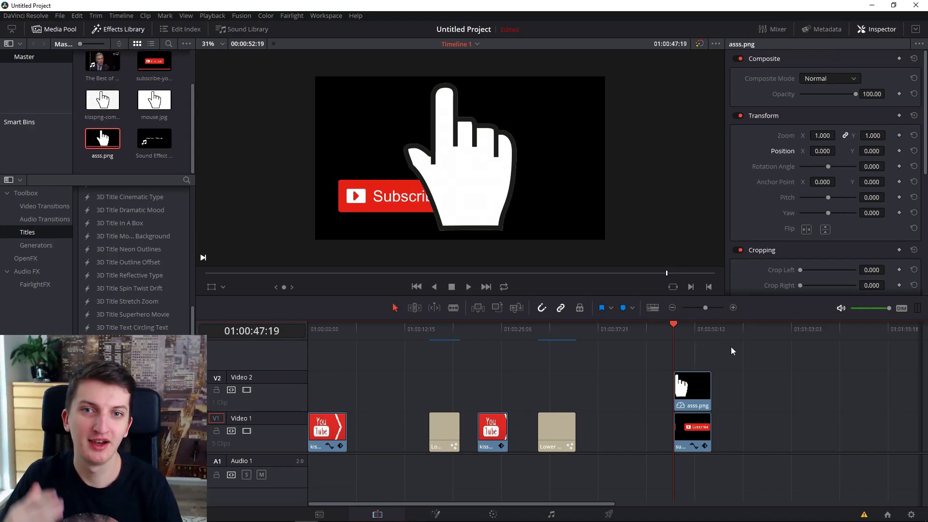
pyautogui.click(820, 136)
pyautogui.click(821, 136)
pyautogui.click(680, 397)
# Set the hand image's zoom to 0.5
pyautogui.moveTo(820, 135); pyautogui.dragTo(846, 136)
pyautogui.click(821, 135)
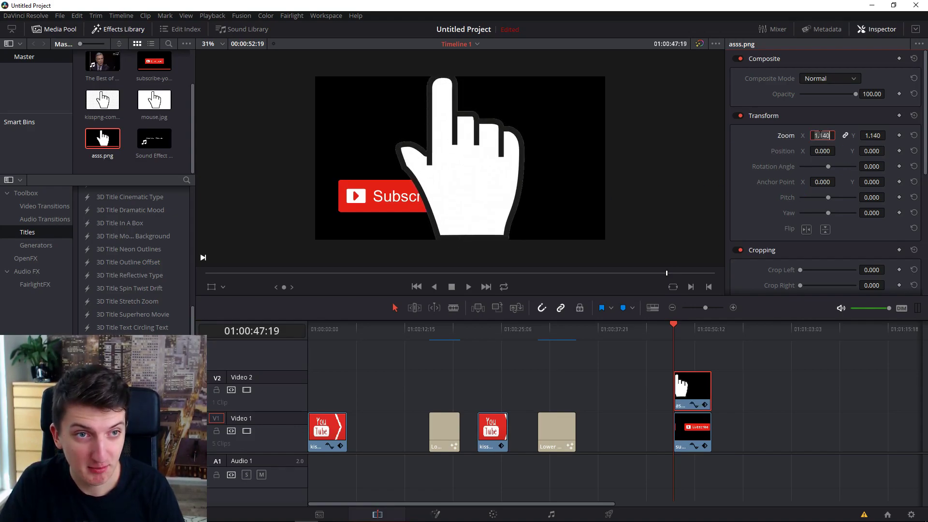
pyautogui.press('BackSpace')
pyautogui.press('BackSpace')
pyautogui.press('BackSpace')
pyautogui.press('BackSpace')
pyautogui.press('BackSpace')
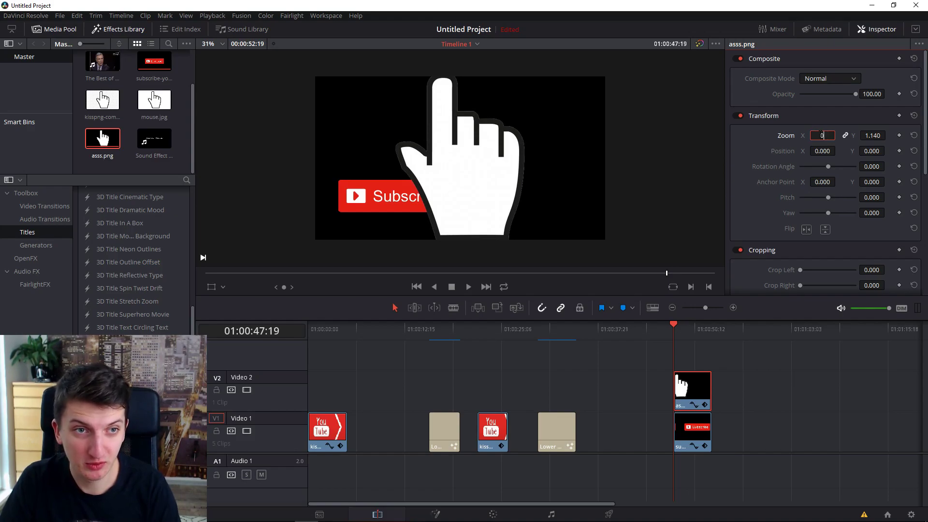
pyautogui.write('0.5')
pyautogui.press('Return')
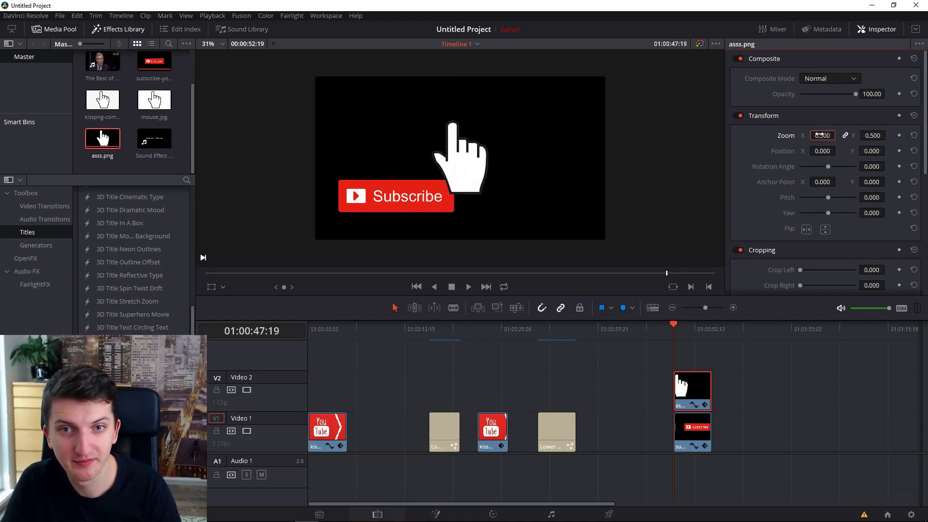
# Shrink the hand image to a zoom of 0.4, and further to 0.3
pyautogui.doubleClick(820, 135)
pyautogui.write('0.4')
pyautogui.press('Return')
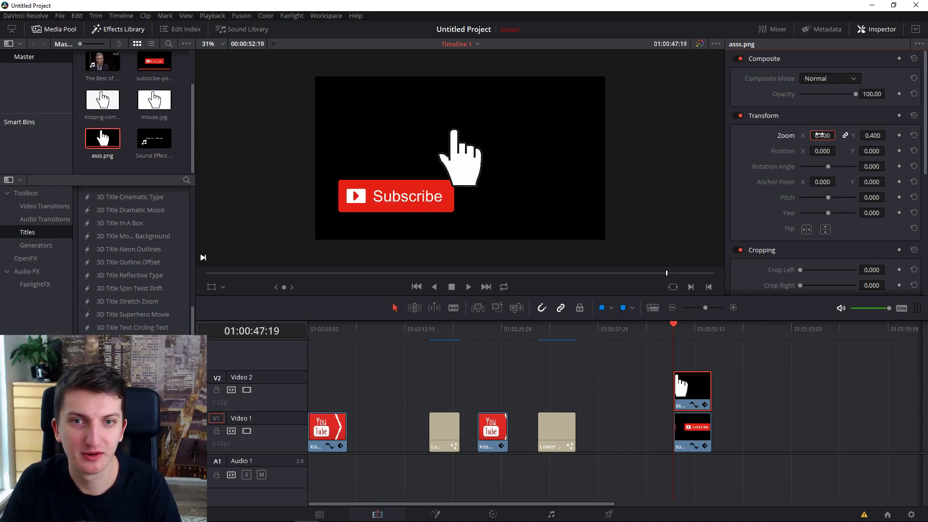
pyautogui.doubleClick(820, 135)
pyautogui.write('0.3')
pyautogui.press('Return')
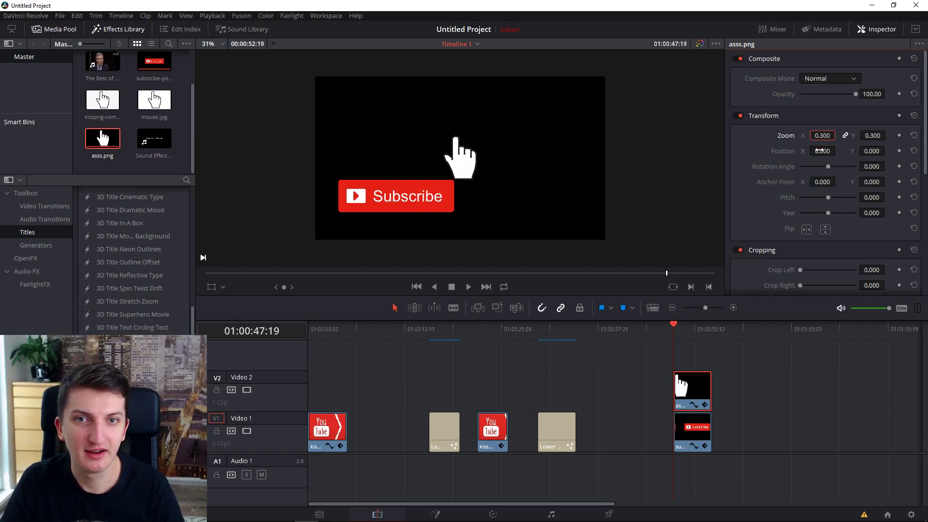
# Set the hand image's position to X -51 and Y -350, at the subscribe button's right end
pyautogui.click(817, 151)
pyautogui.moveTo(817, 150); pyautogui.dragTo(765, 150)
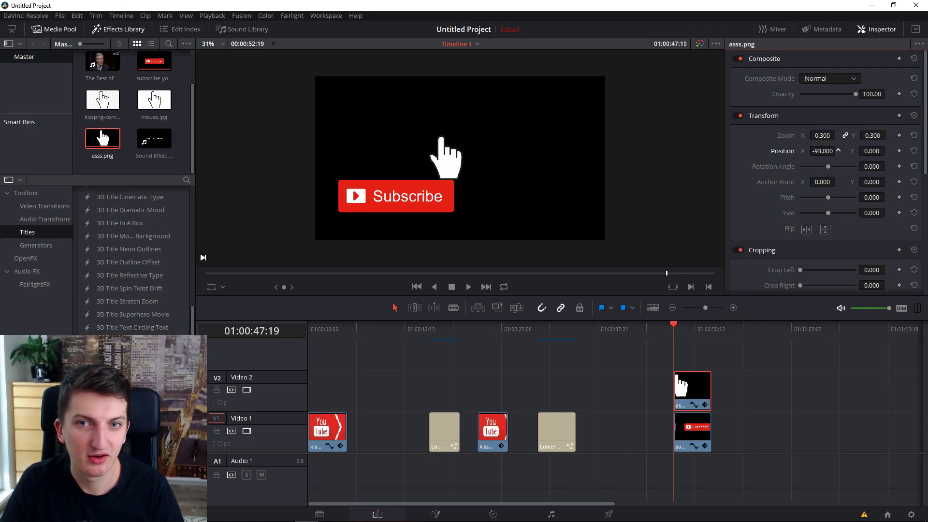
pyautogui.moveTo(872, 150); pyautogui.dragTo(888, 151)
pyautogui.moveTo(887, 151); pyautogui.dragTo(722, 139)
pyautogui.moveTo(827, 152); pyautogui.dragTo(883, 151)
pyautogui.click(869, 150)
pyautogui.press('BackSpace')
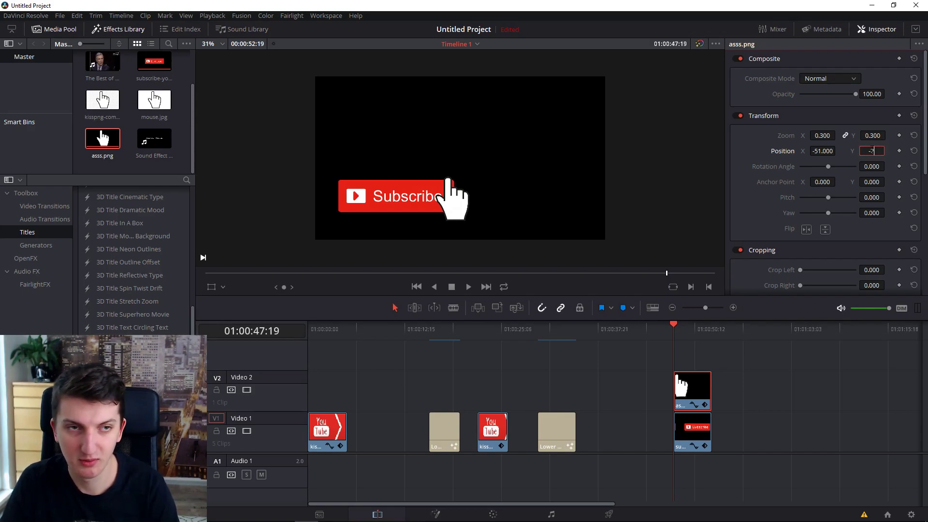
pyautogui.press('Return')
pyautogui.click(871, 150)
pyautogui.press('BackSpace')
pyautogui.press('Return')
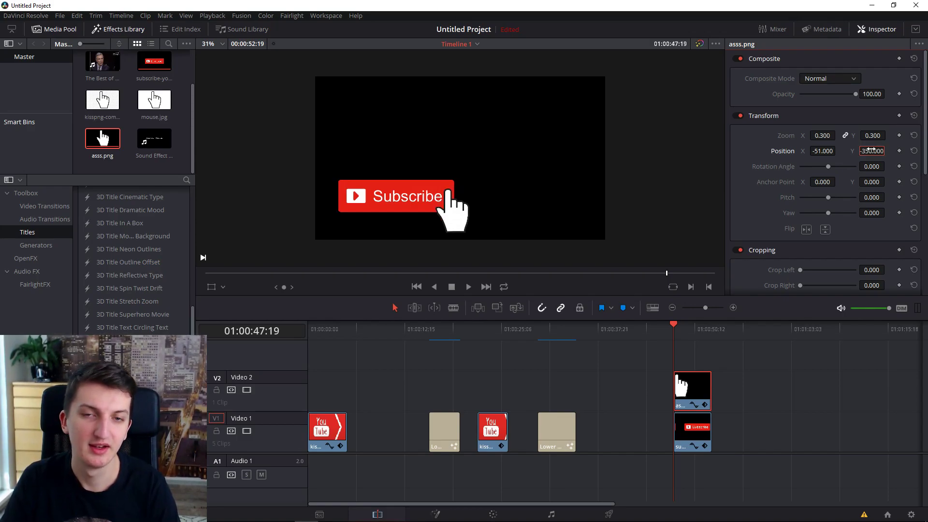
# Set the hand image's vertical position to -330
pyautogui.click(870, 149)
pyautogui.press('BackSpace')
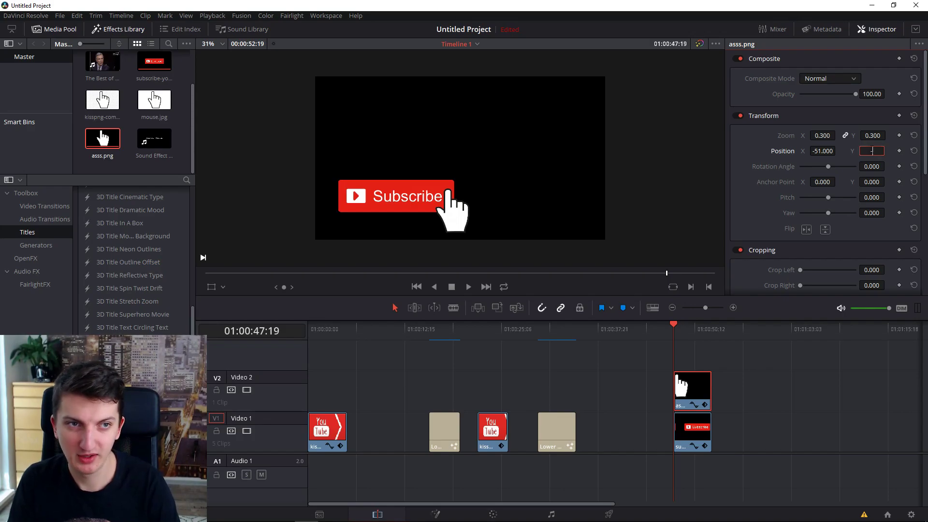
pyautogui.press('Return')
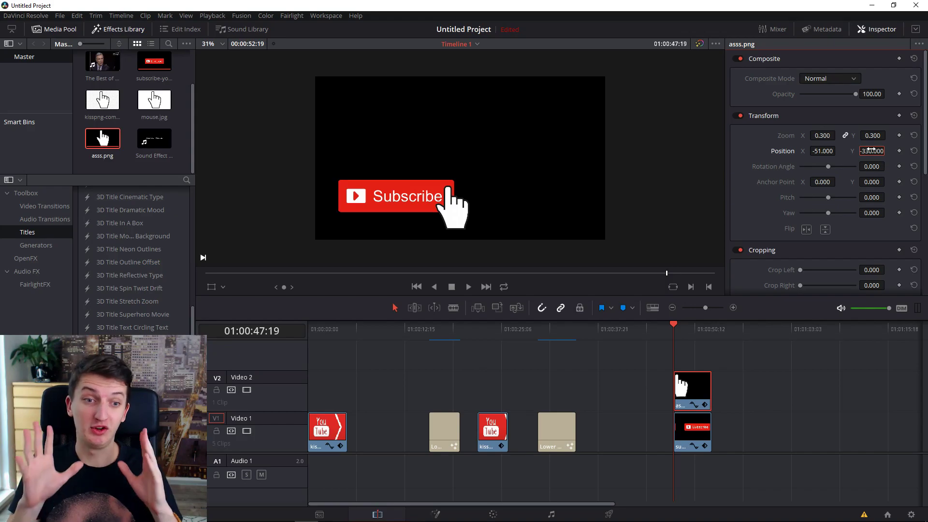
# Add a position keyframe to the hand image near the end of its clip, at 01:00:52:14
pyautogui.click(711, 334)
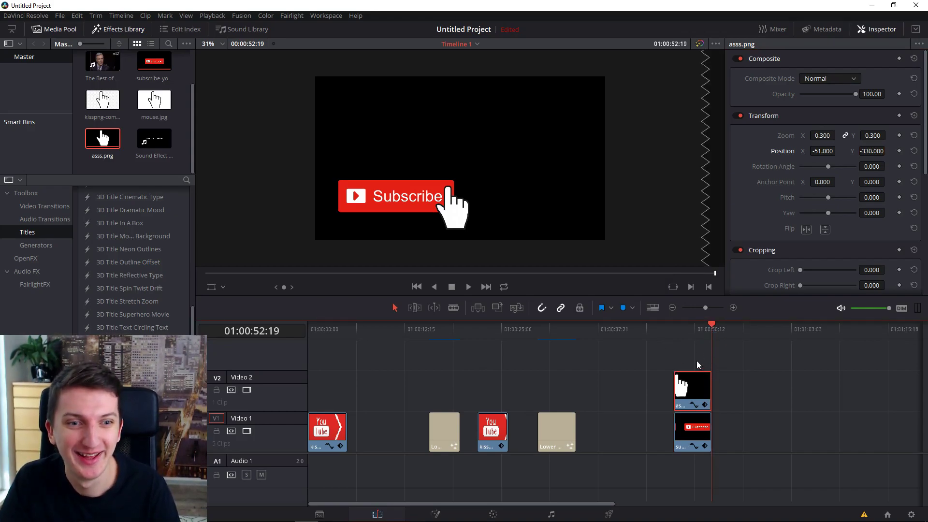
pyautogui.moveTo(706, 307); pyautogui.dragTo(712, 314)
pyautogui.click(604, 330)
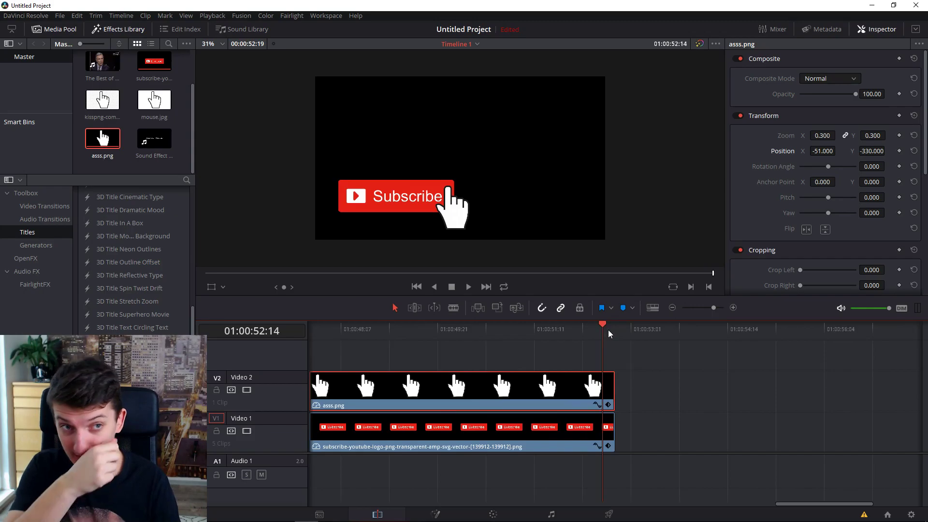
pyautogui.click(899, 152)
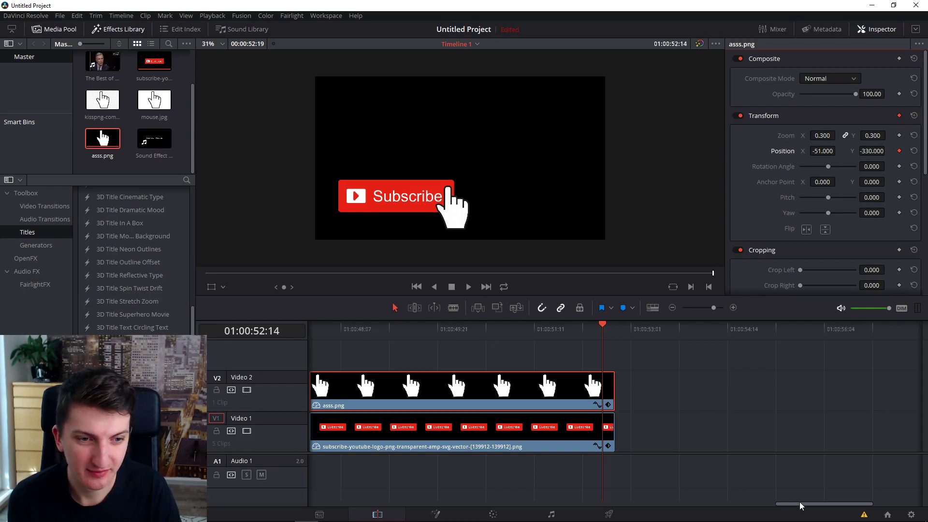
# At 01:00:47:23, near the hand clip's start, set its vertical position to -700 and play back the rising motion
pyautogui.moveTo(808, 503); pyautogui.dragTo(796, 504)
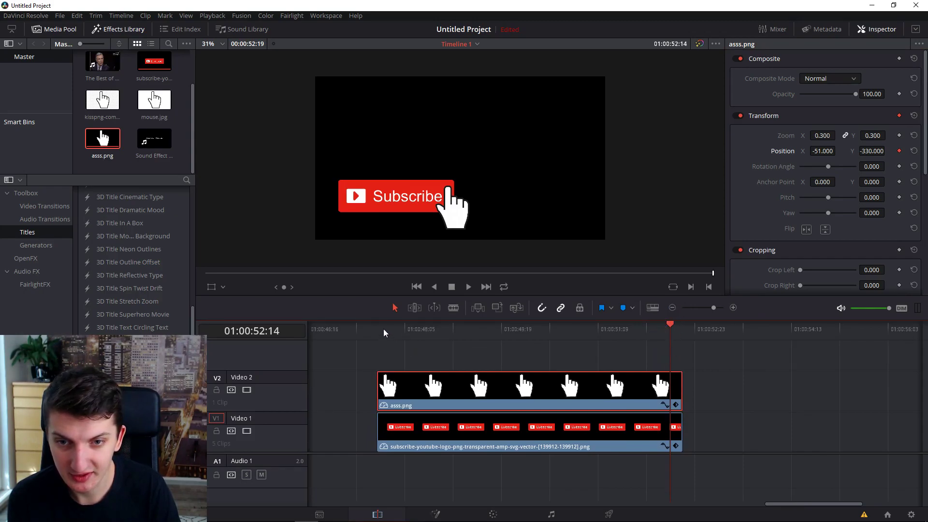
pyautogui.press('Up')
pyautogui.press('space')
pyautogui.press('Up')
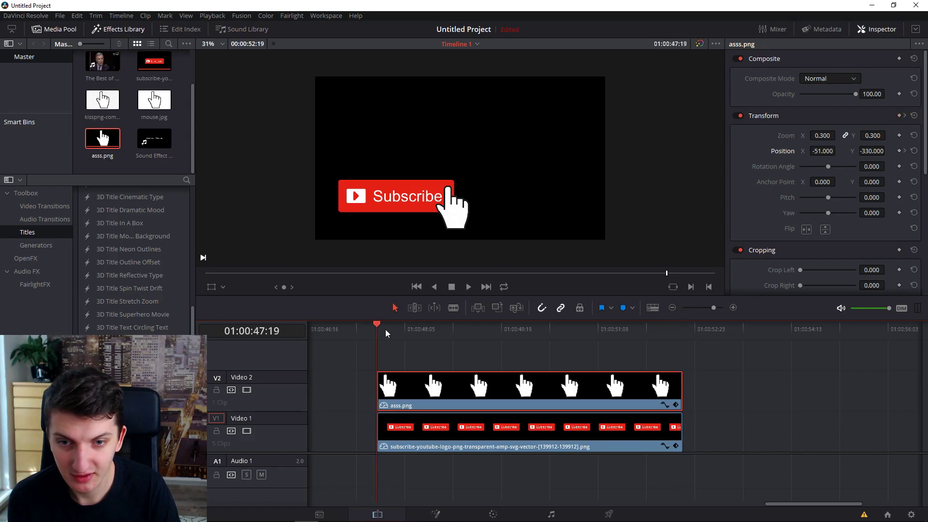
pyautogui.click(388, 331)
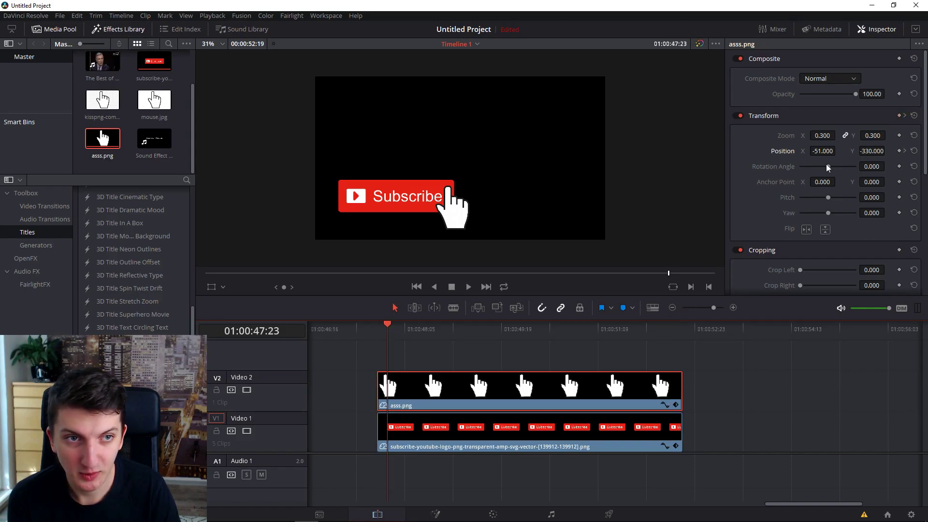
pyautogui.click(869, 152)
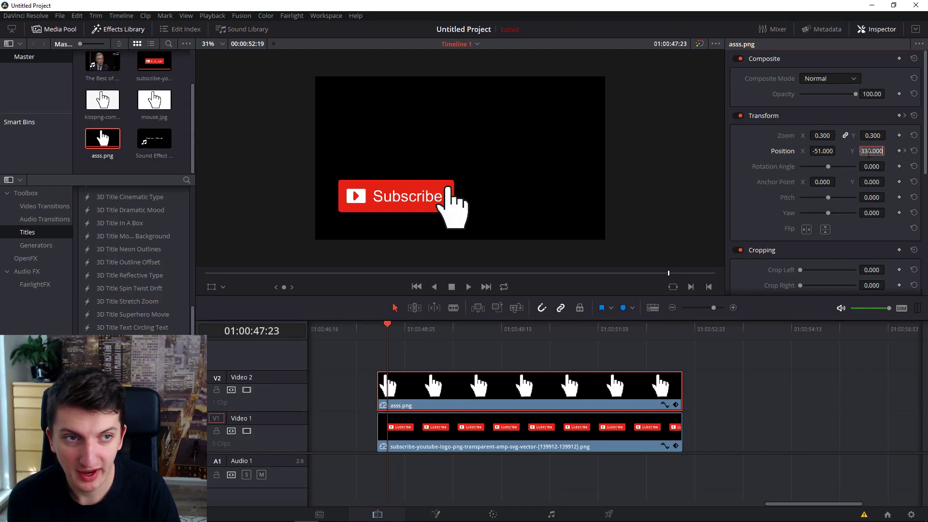
pyautogui.write('-7')
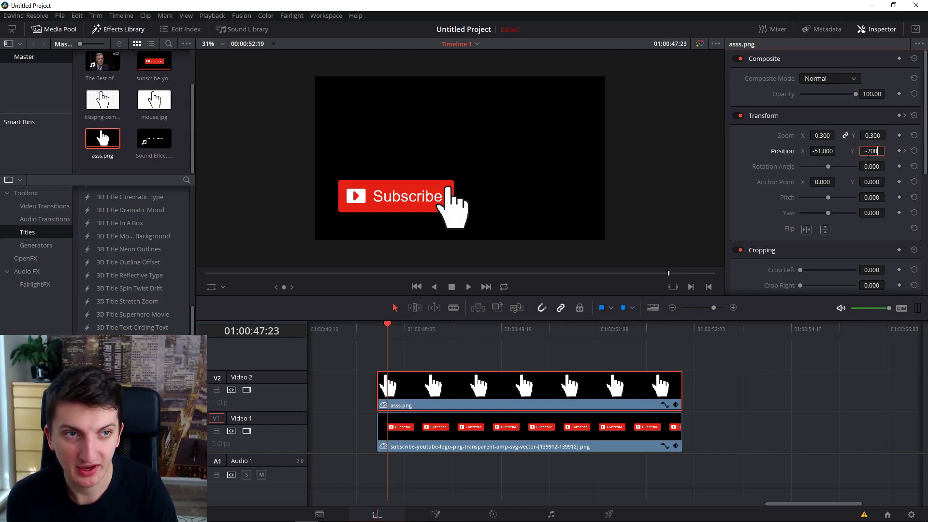
pyautogui.write('00')
pyautogui.press('Return')
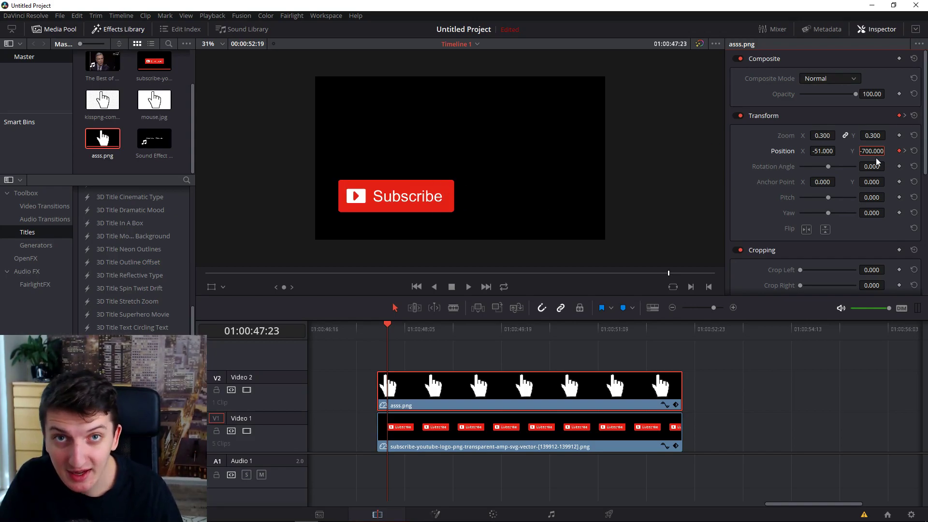
pyautogui.press('space')
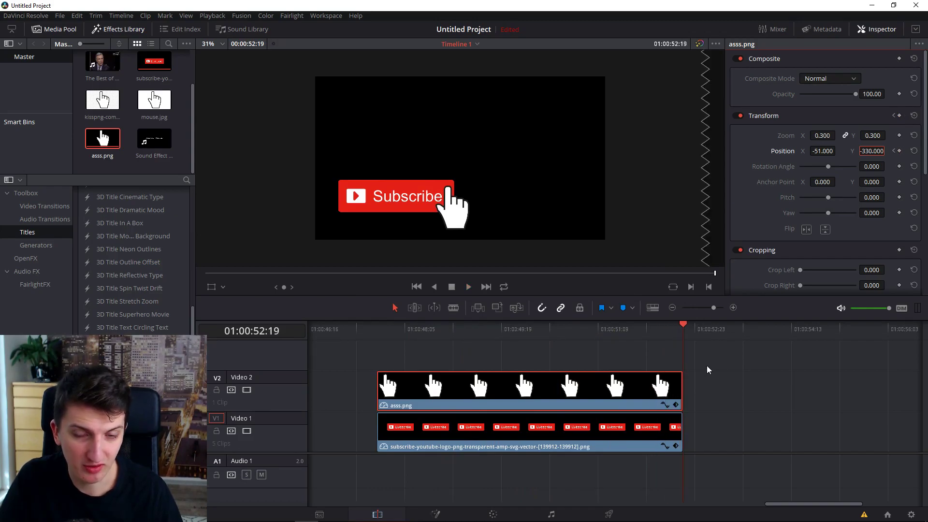
# Add the mouse click sound effect to the timeline beyond the existing clips and delete only its video part
pyautogui.click(159, 141)
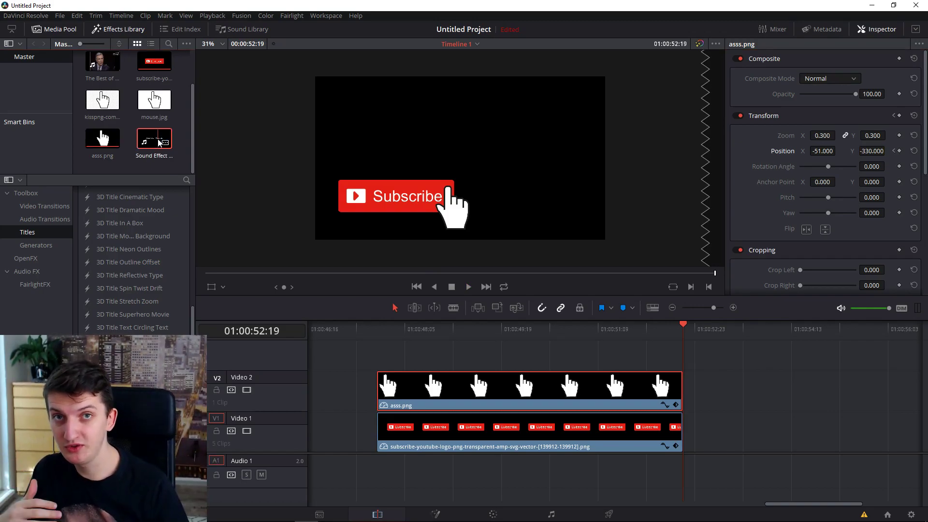
pyautogui.moveTo(158, 140)
pyautogui.mouseDown()
pyautogui.moveTo(532, 362)
pyautogui.moveTo(784, 425)
pyautogui.moveTo(789, 401)
pyautogui.moveTo(796, 426)
pyautogui.mouseUp()
pyautogui.moveTo(786, 507); pyautogui.dragTo(801, 507)
pyautogui.click(808, 439)
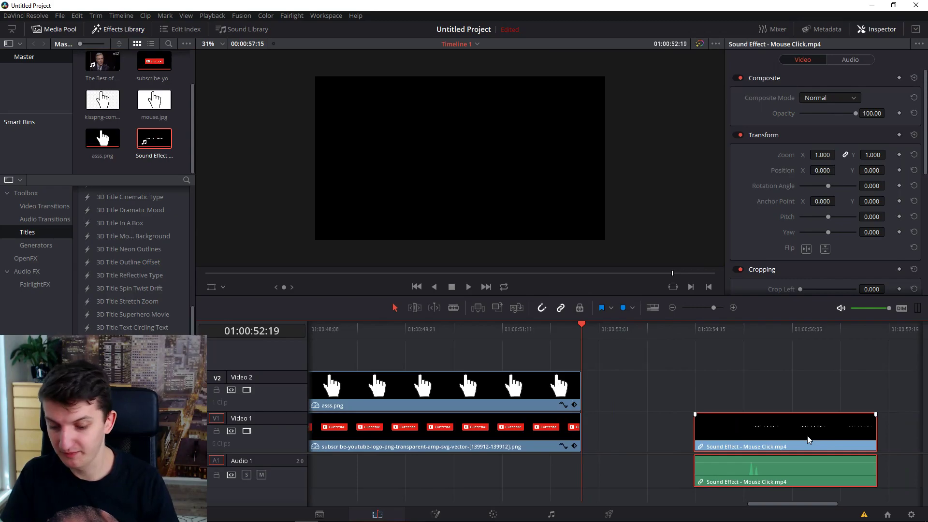
pyautogui.keyDown('alt'); pyautogui.click(808, 440); pyautogui.keyUp('alt')
pyautogui.press('Delete')
# Move the mouse click audio under the end of the hand clip, trim both its ends to finish at 01:00:52:19, and play back the animation
pyautogui.moveTo(810, 471); pyautogui.dragTo(541, 480)
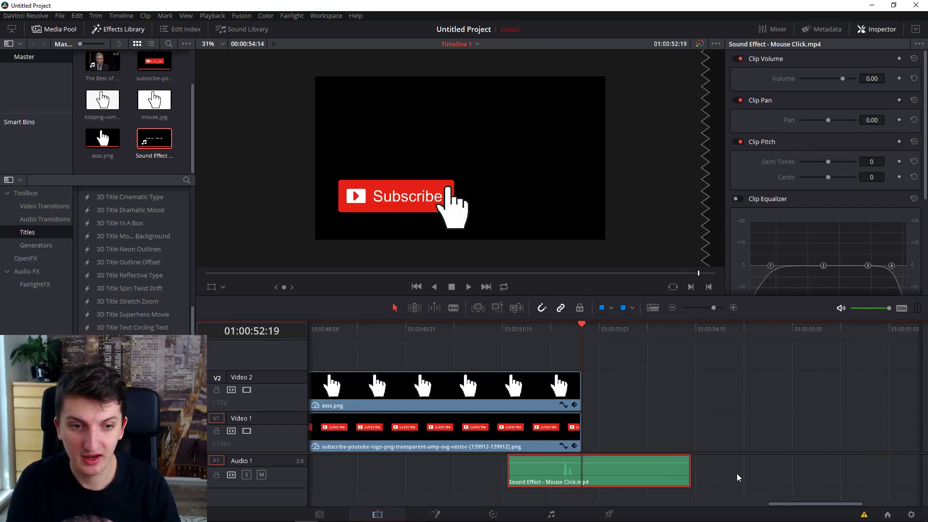
pyautogui.moveTo(688, 471); pyautogui.dragTo(589, 479)
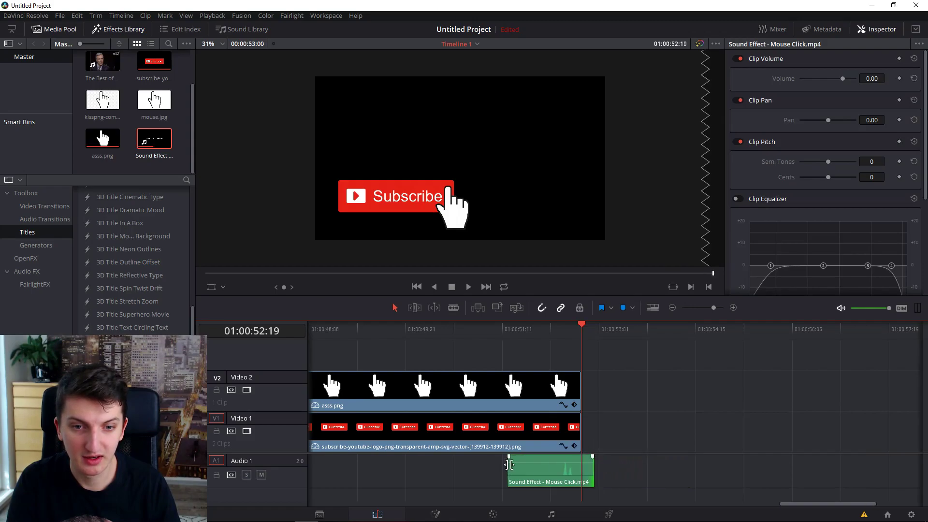
pyautogui.moveTo(511, 464); pyautogui.dragTo(547, 464)
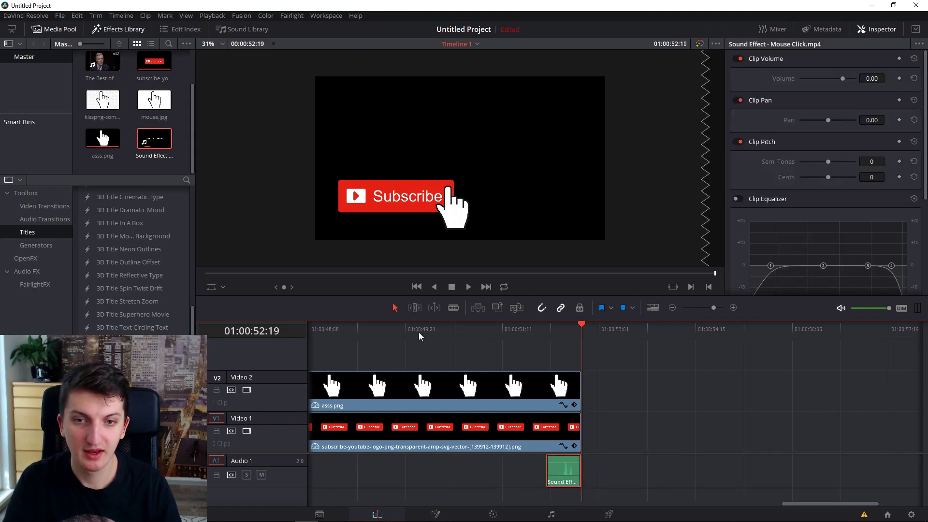
pyautogui.moveTo(812, 506); pyautogui.dragTo(787, 504)
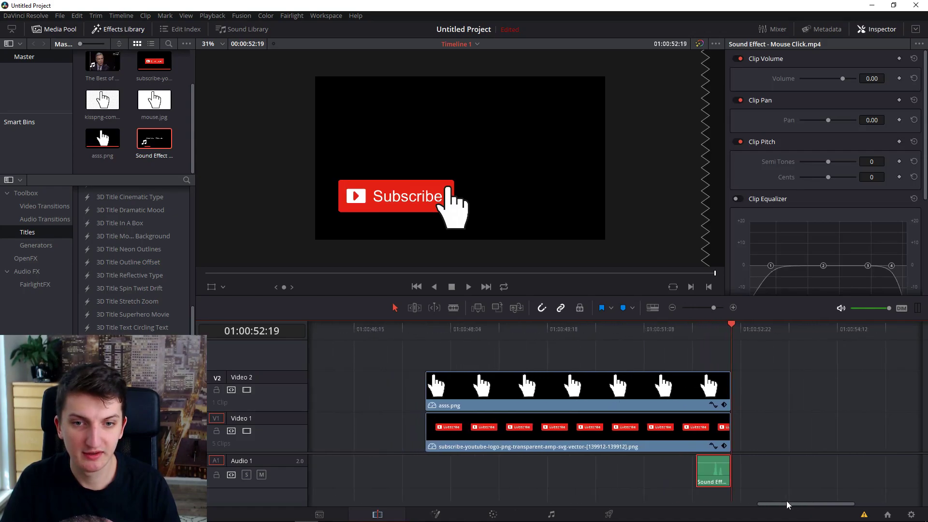
pyautogui.click(428, 330)
pyautogui.press('space')
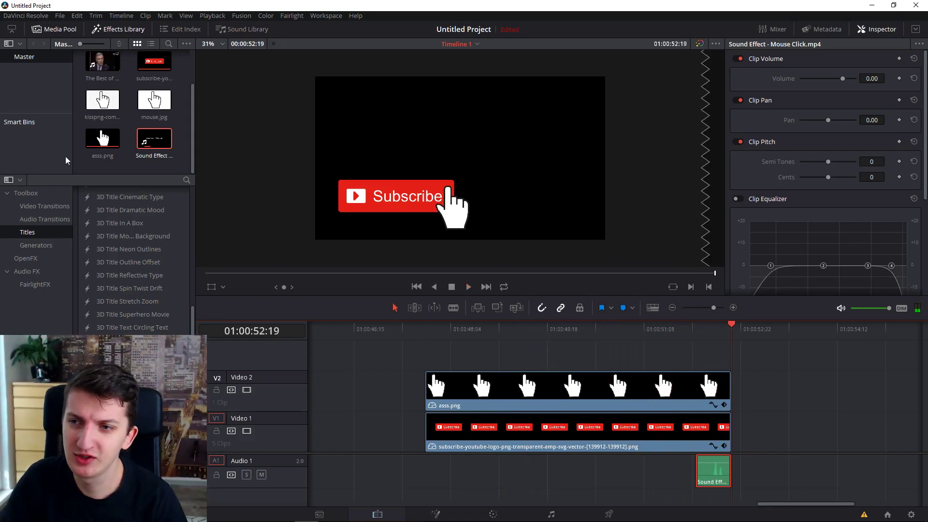
# Try a 24-frame Cross Dissolve at the start of the hand clip on Video 2, then remove it
pyautogui.click(39, 206)
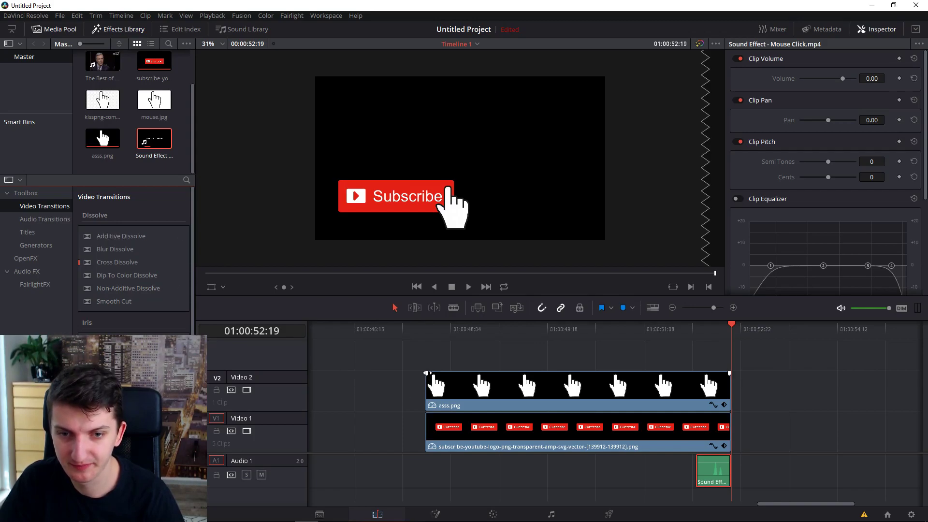
pyautogui.rightClick(427, 374)
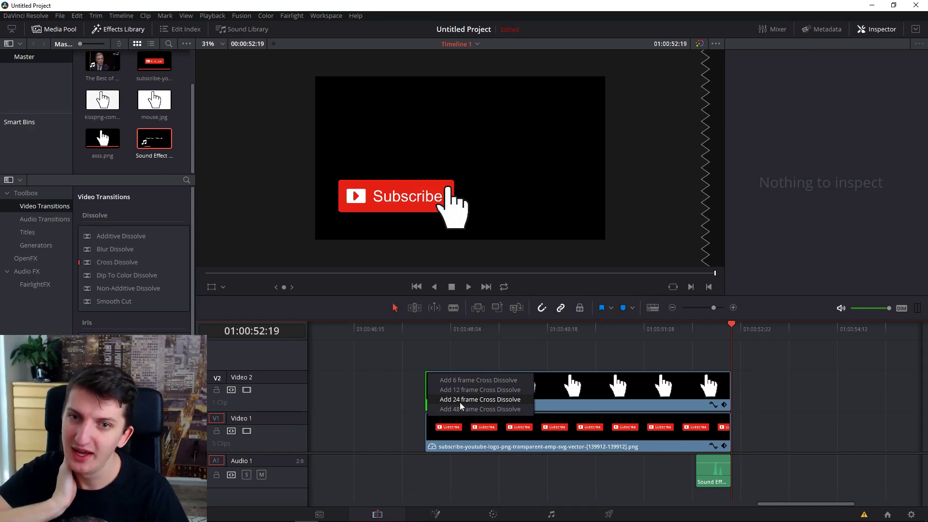
pyautogui.click(459, 400)
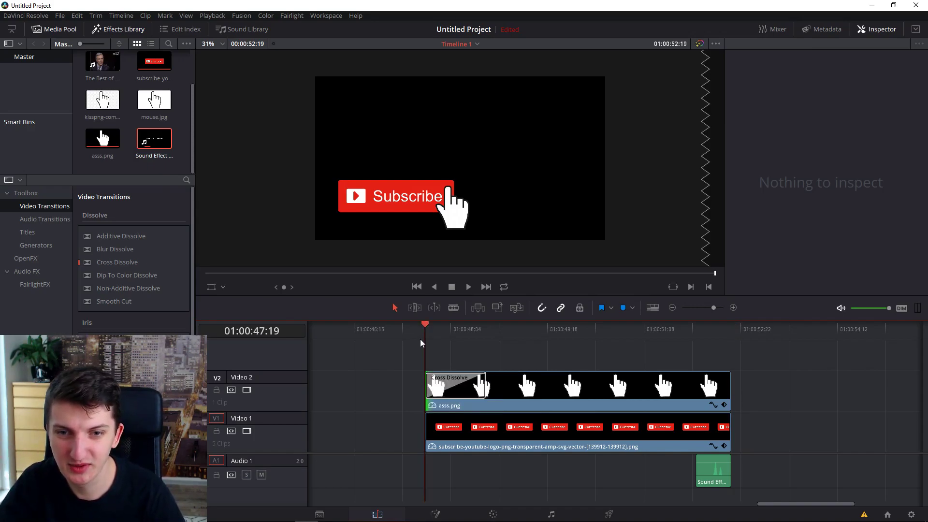
pyautogui.press('space')
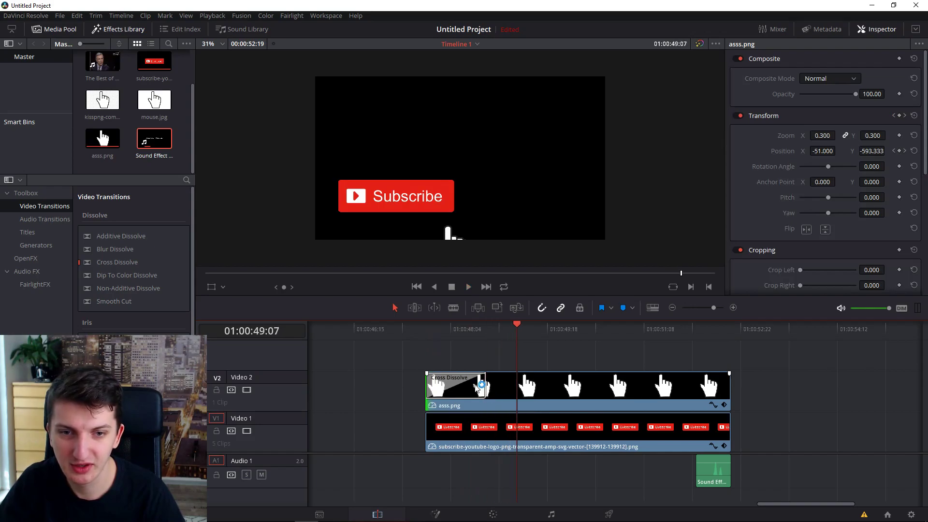
pyautogui.click(448, 381)
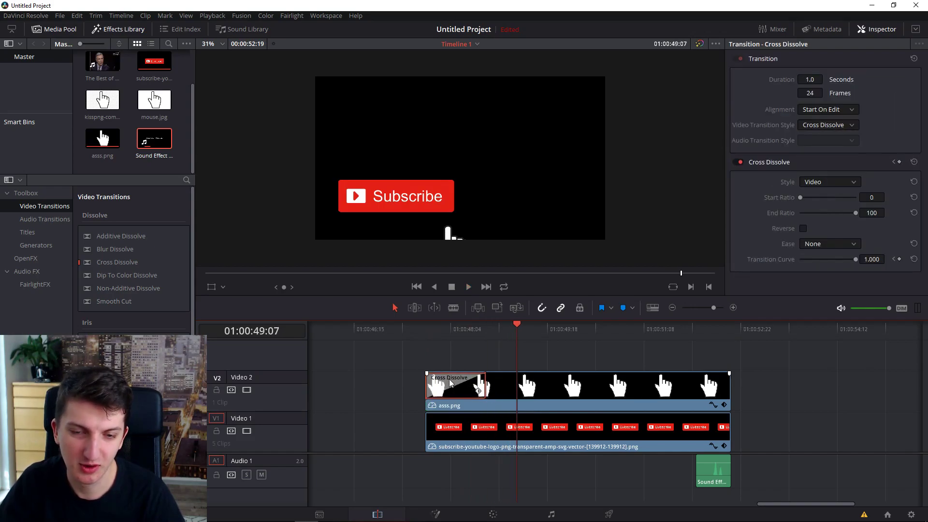
pyautogui.press('Delete')
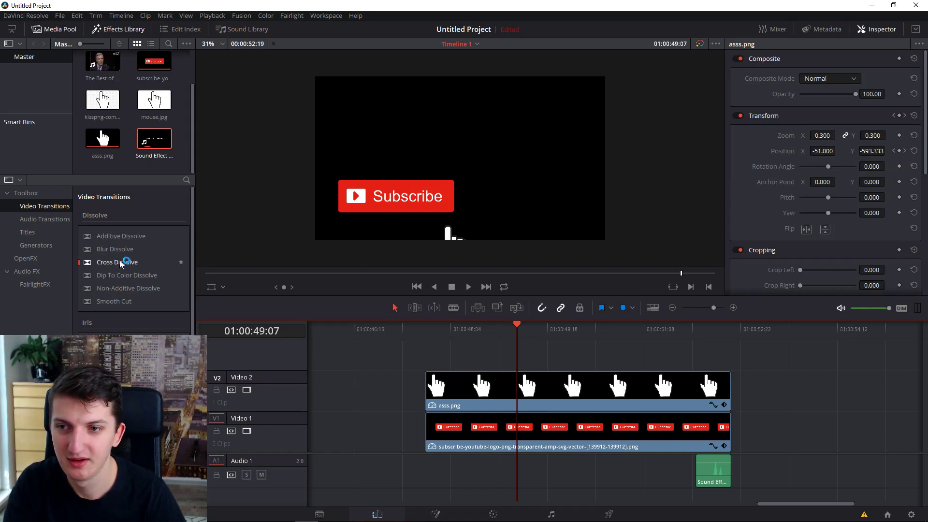
# Apply a Cross Dissolve to the start of the subscribe button clip on Video 1 and play it back
pyautogui.moveTo(121, 262); pyautogui.dragTo(446, 429)
pyautogui.click(429, 326)
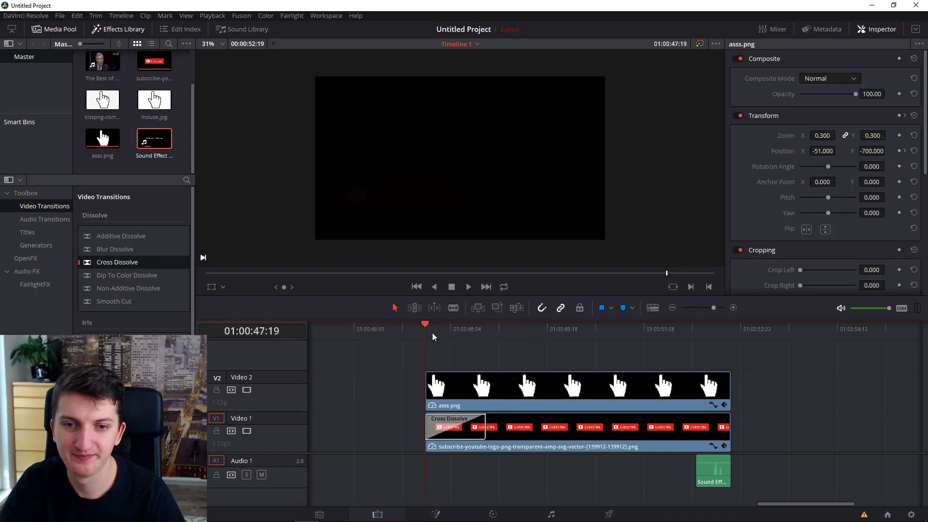
pyautogui.press('space')
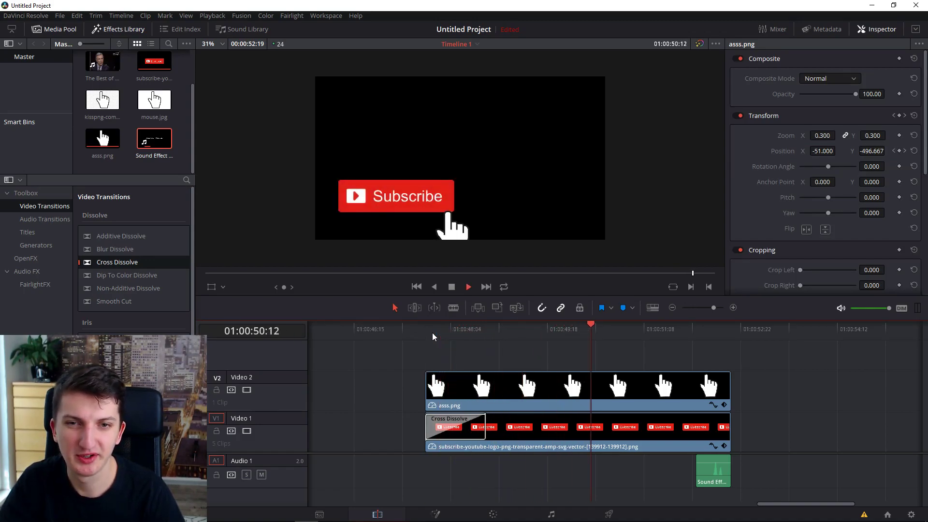
pyautogui.press('space')
# Lengthen the subscribe button's Cross Dissolve to 46 frames and preview the finished animation
pyautogui.moveTo(484, 425); pyautogui.dragTo(540, 425)
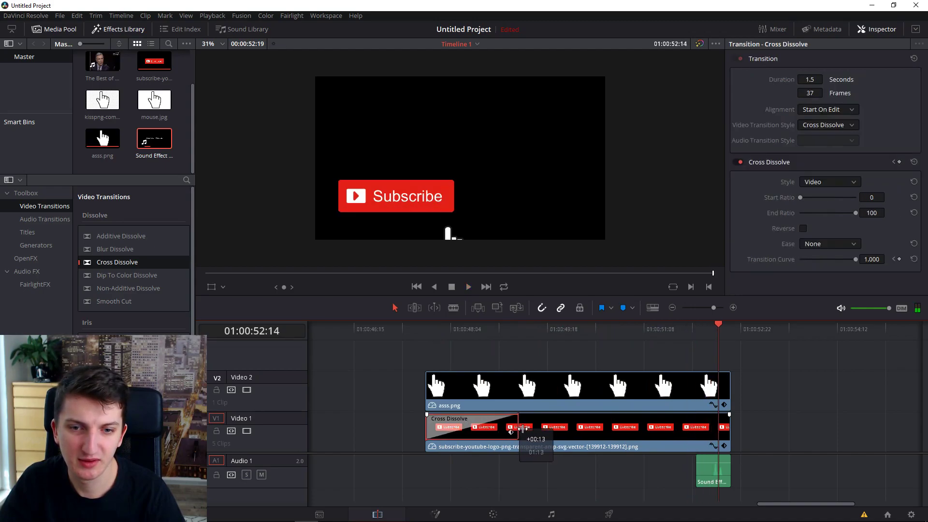
pyautogui.click(426, 331)
pyautogui.press('space')
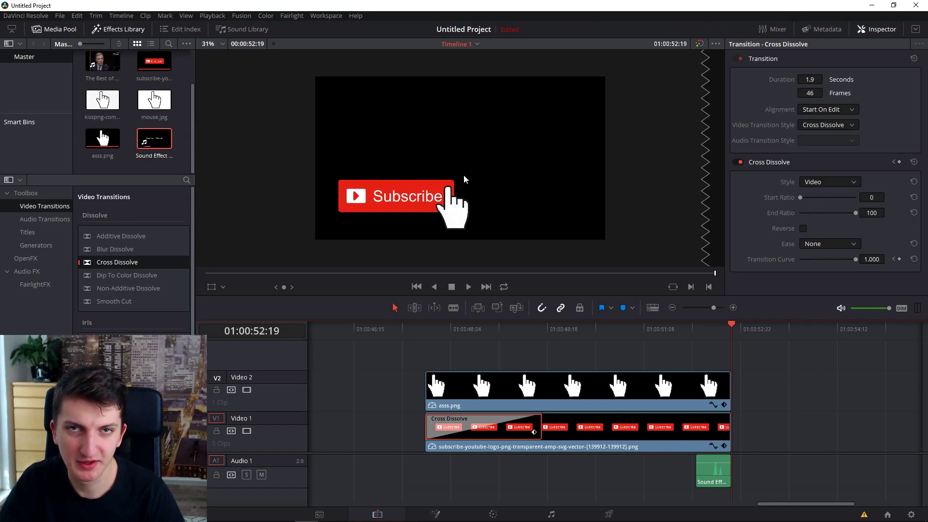
pyautogui.click(435, 330)
pyautogui.press('space')
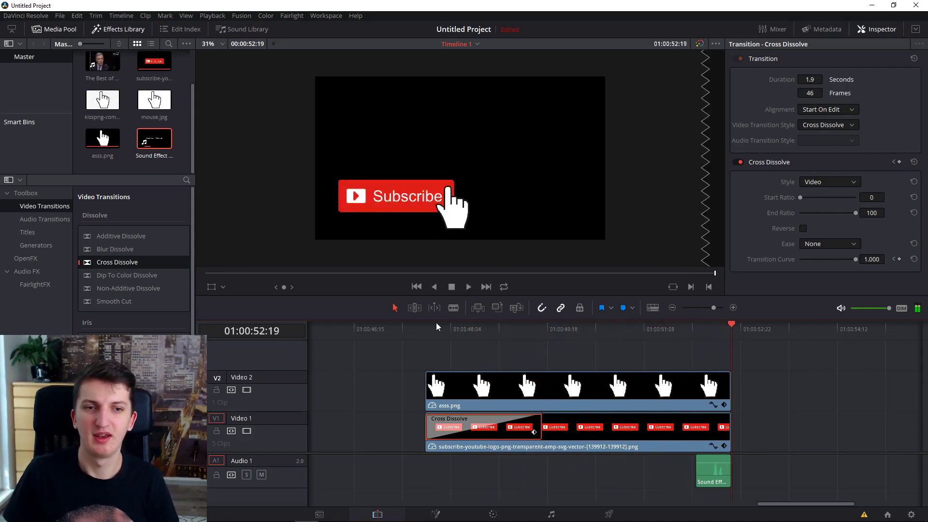
pyautogui.click(419, 444)
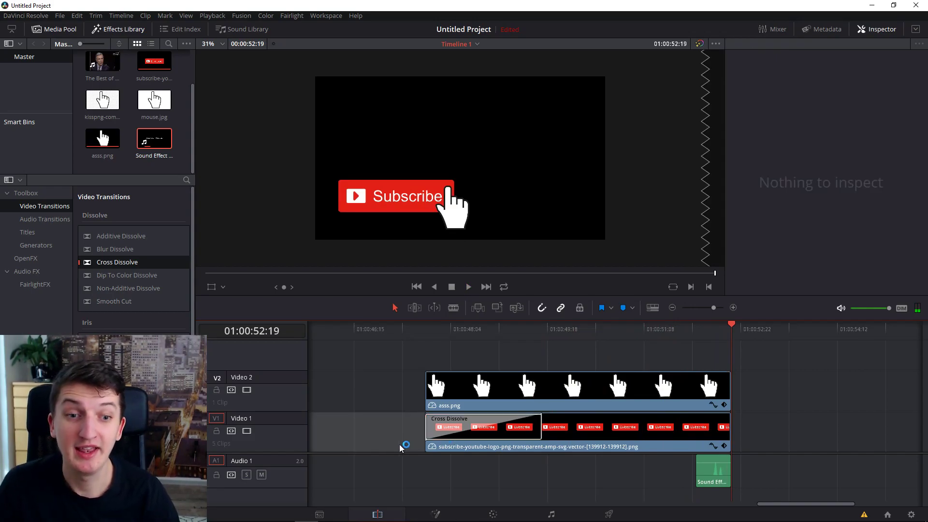
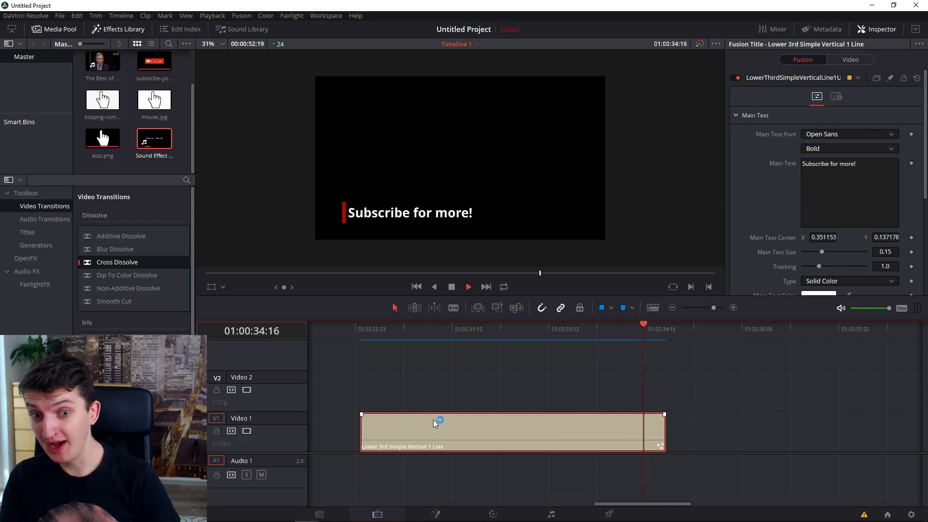
# Play the "Subscribe for more!" lower third, delete it from Video 1, and show the available titles
pyautogui.click(358, 332)
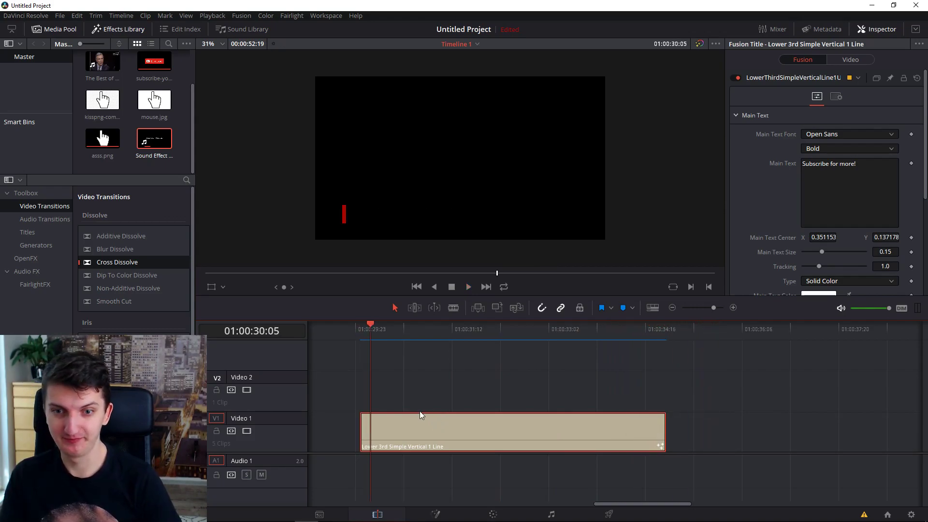
pyautogui.press('space')
pyautogui.press('Delete')
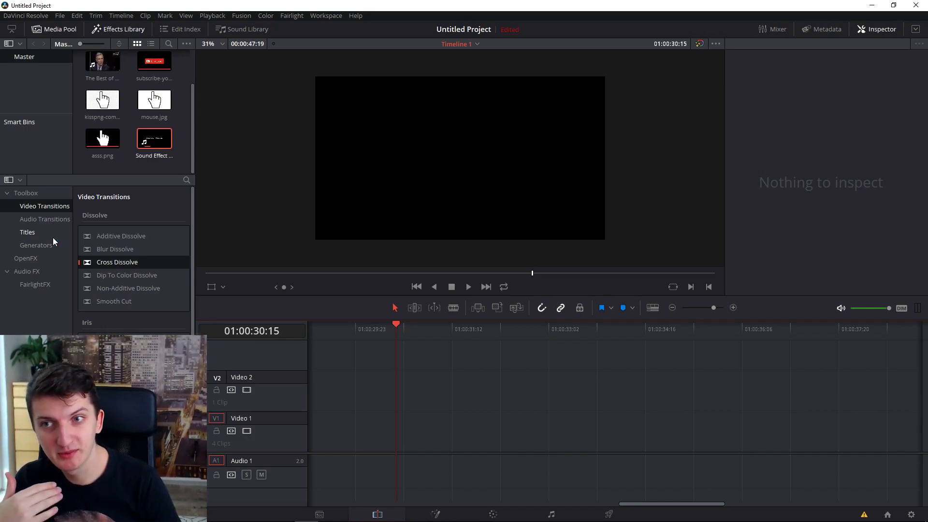
pyautogui.click(53, 236)
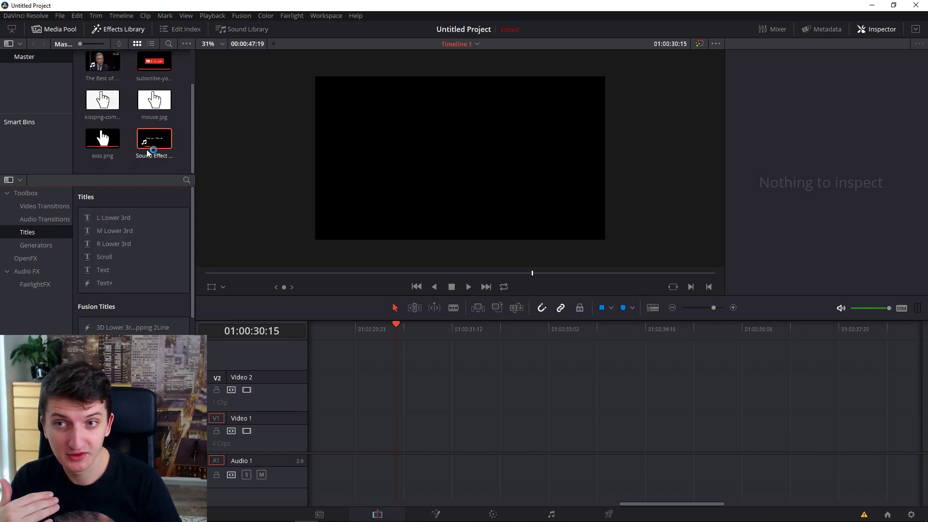
# Add the Lower 3rd Simple Vertical 1 Line title to an empty stretch of Video 2 and select its clip
pyautogui.scroll(-5, 82, 254)
pyautogui.scroll(5, 162, 262)
pyautogui.scroll(-3, 124, 296)
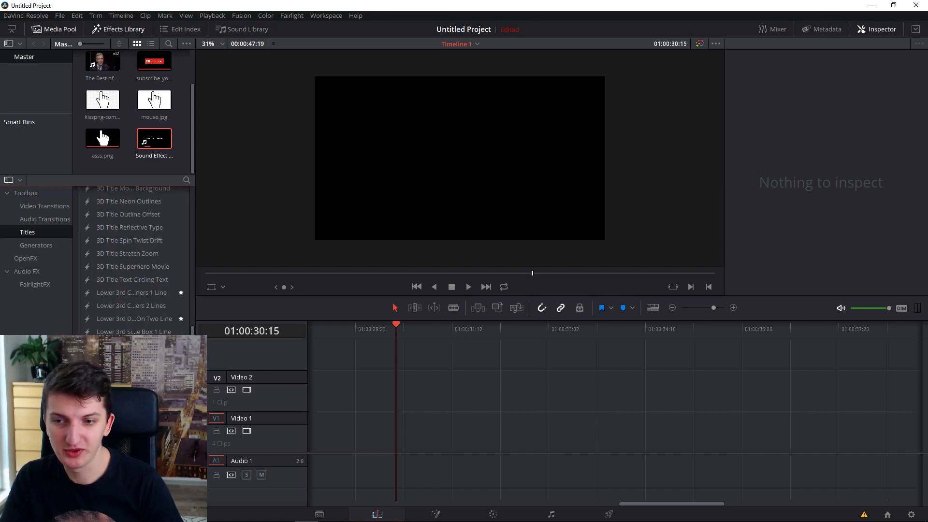
pyautogui.scroll(-3, 134, 261)
pyautogui.scroll(-1, 129, 302)
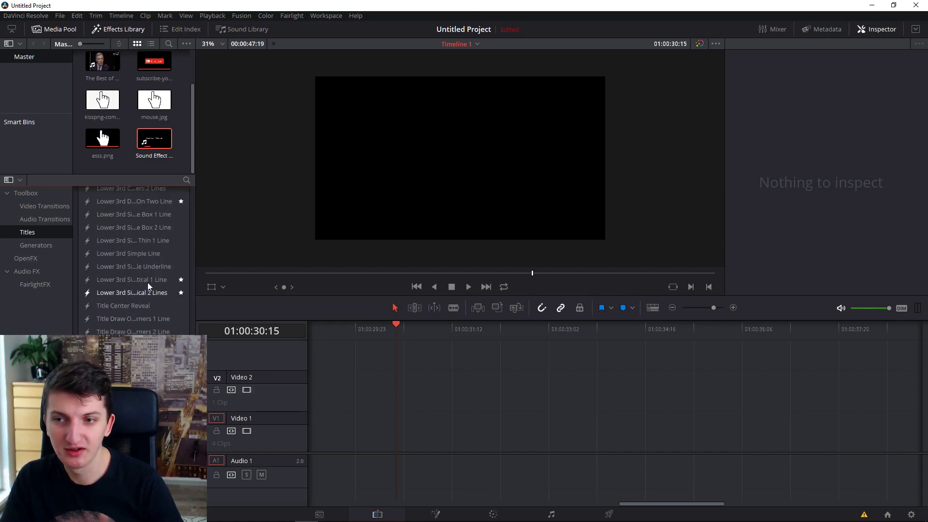
pyautogui.moveTo(119, 280); pyautogui.dragTo(534, 380)
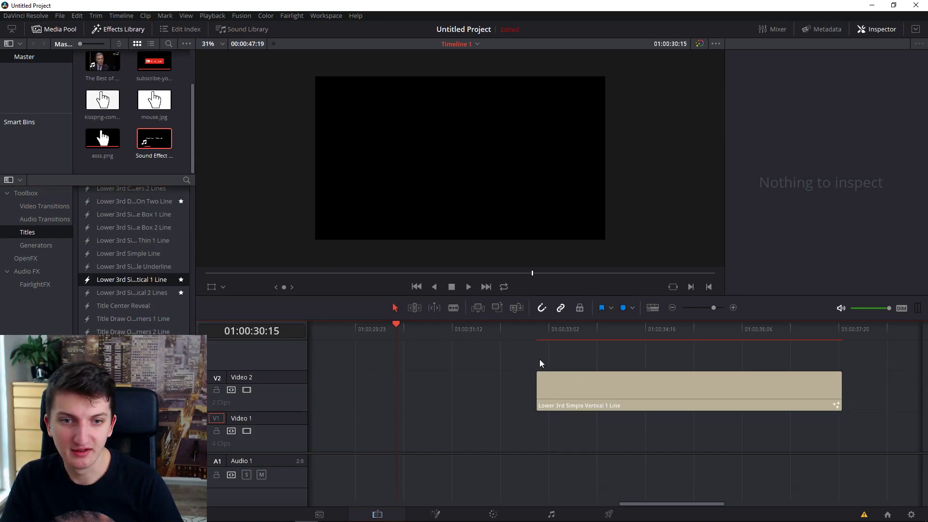
pyautogui.click(547, 383)
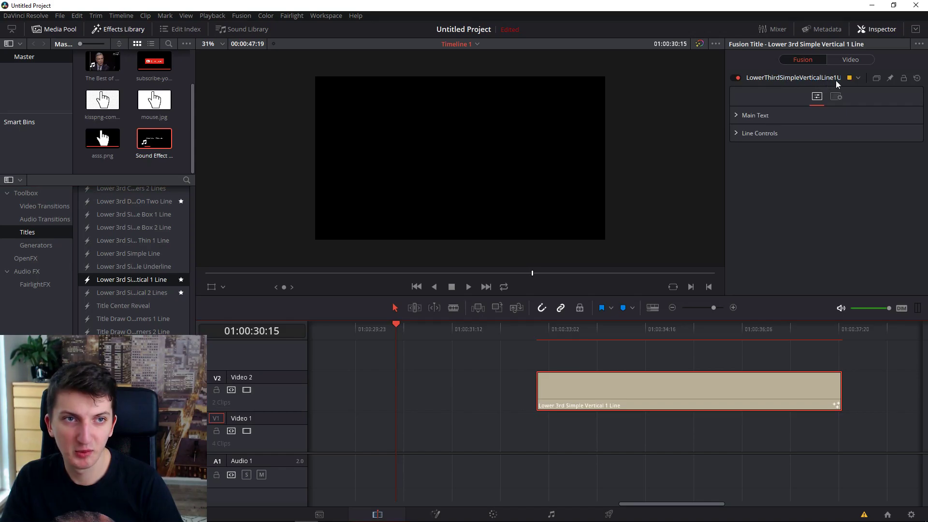
# Play back the one-line vertical lower third from its start to preview the slide-in animation
pyautogui.click(541, 328)
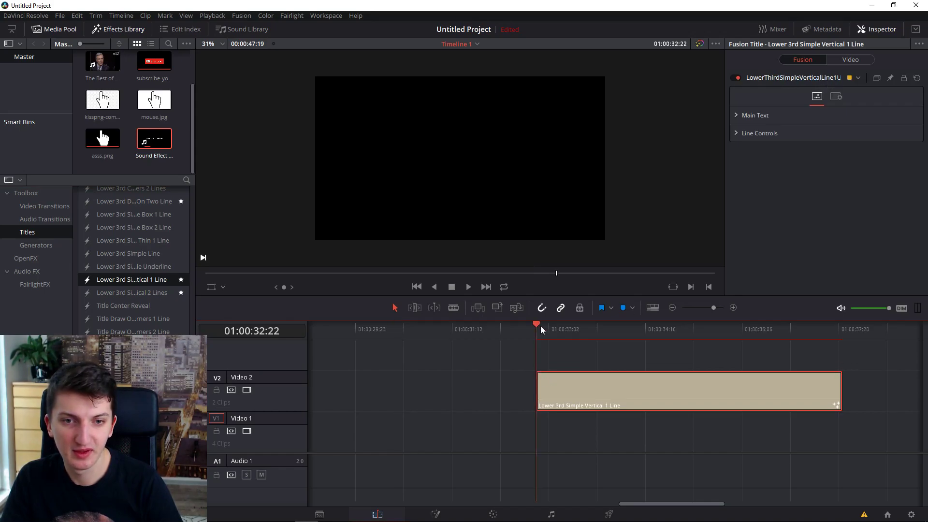
pyautogui.press('space')
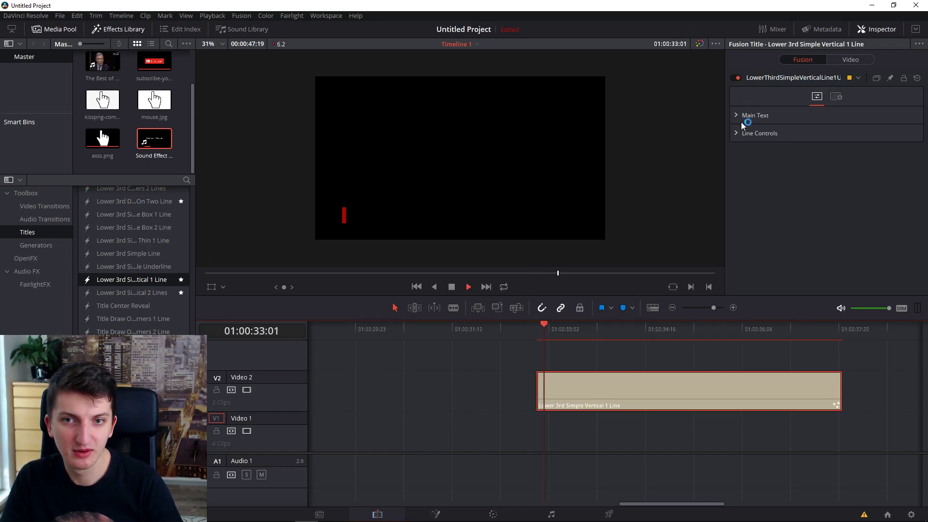
pyautogui.click(538, 333)
pyautogui.click(539, 333)
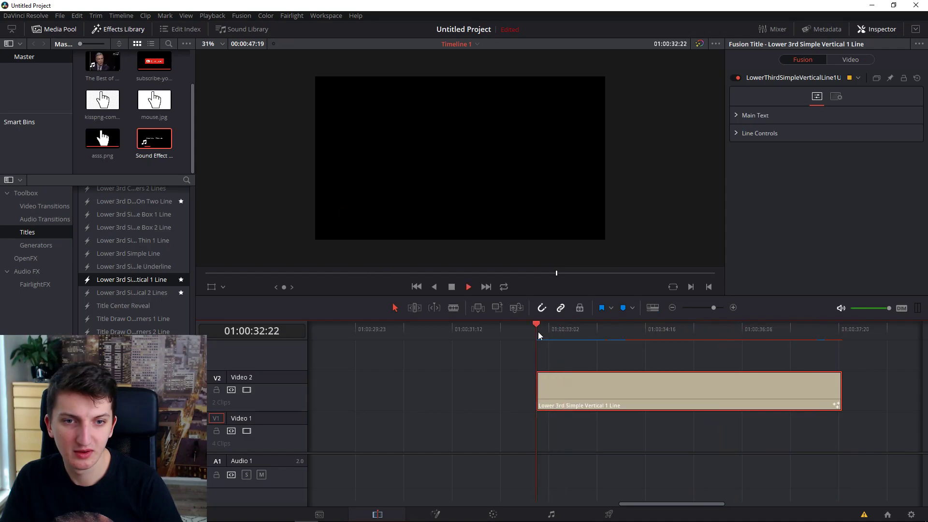
pyautogui.click(538, 332)
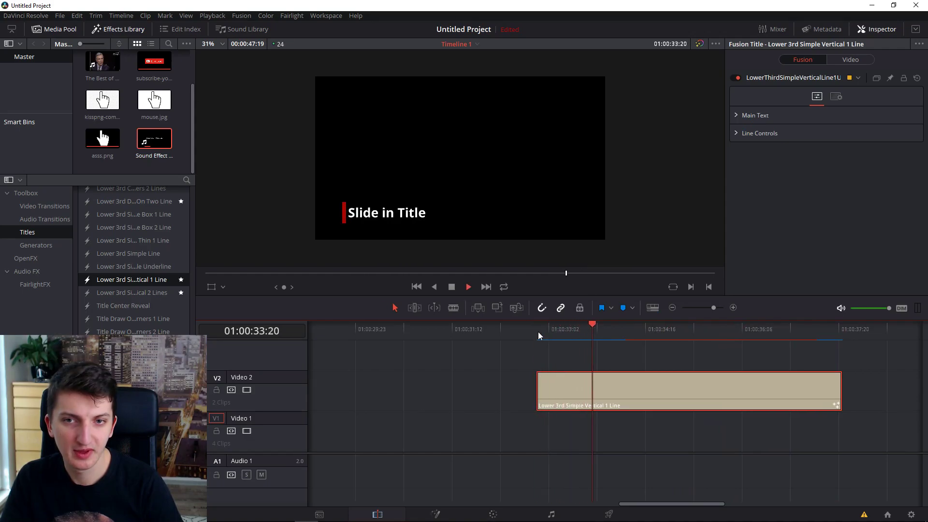
pyautogui.press('space')
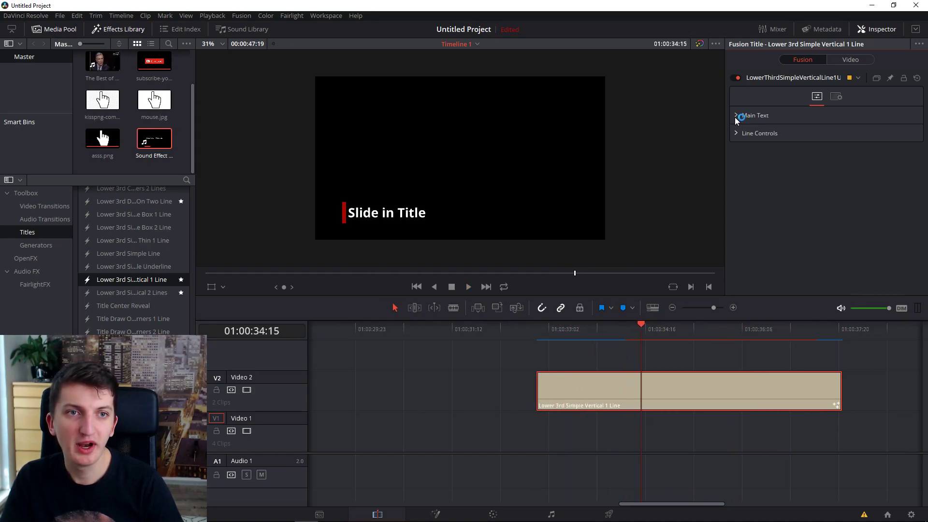
# Set the one-line lower third's main text to "Subscribe for more!"
pyautogui.click(735, 117)
pyautogui.click(854, 169)
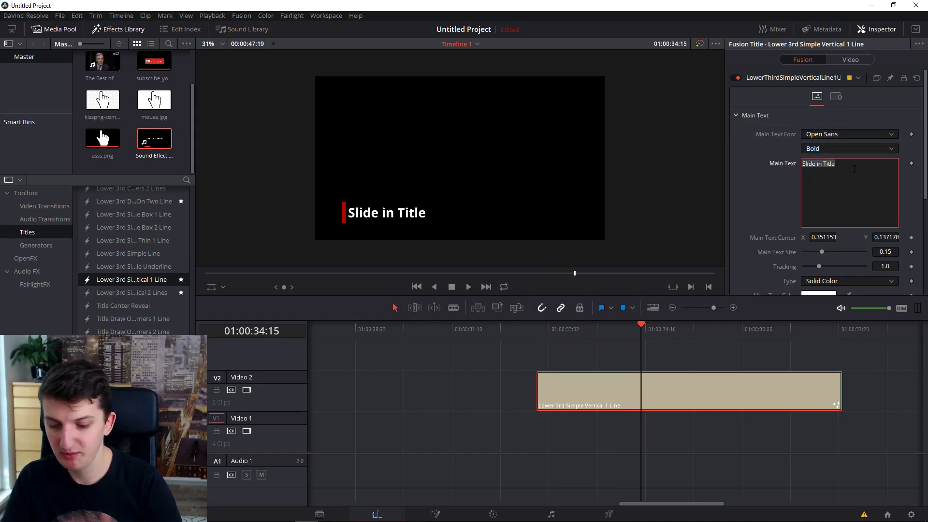
pyautogui.write('Su')
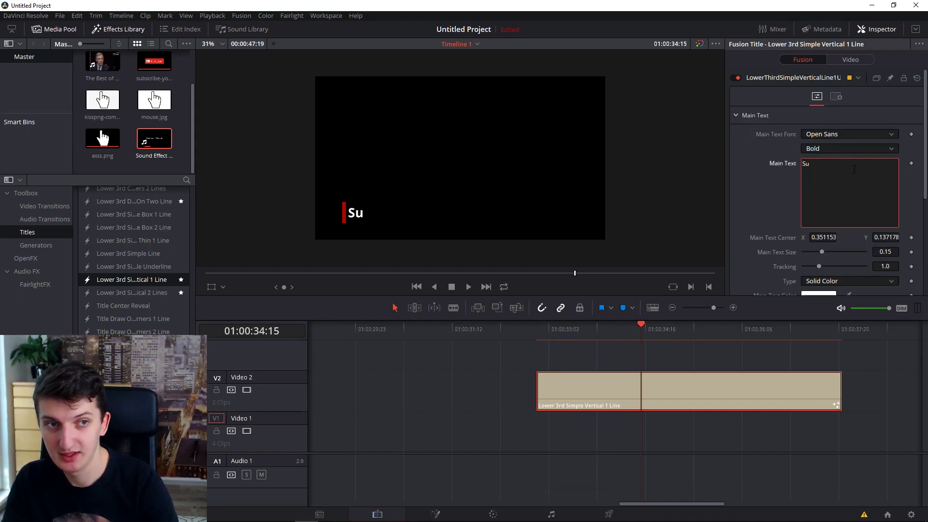
pyautogui.write('bscribe')
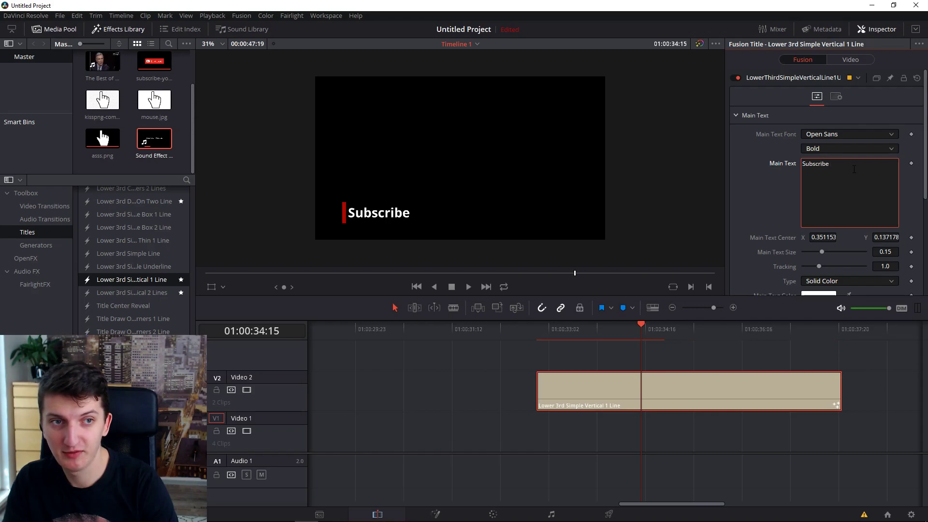
pyautogui.write(' for more!')
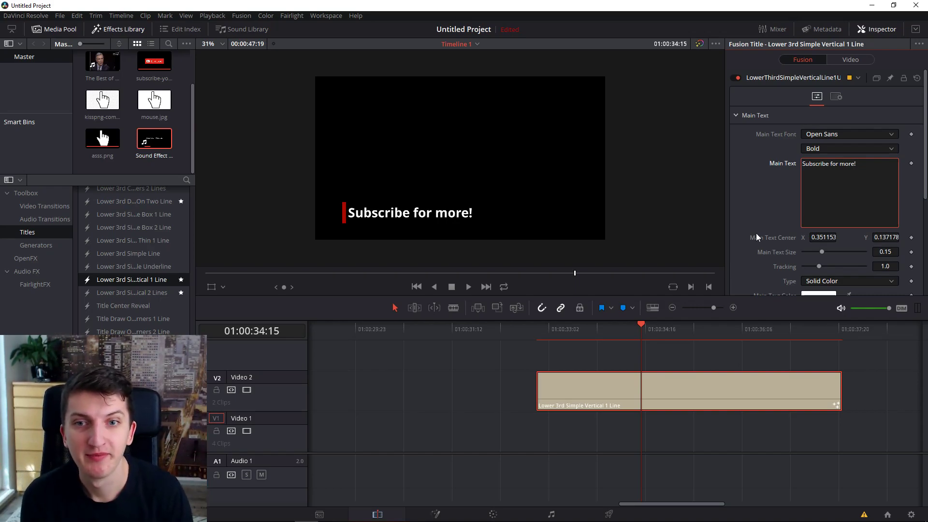
# Increase the one-line lower third's main text size to 0.1614 and look over its text color settings
pyautogui.scroll(-3, 775, 214)
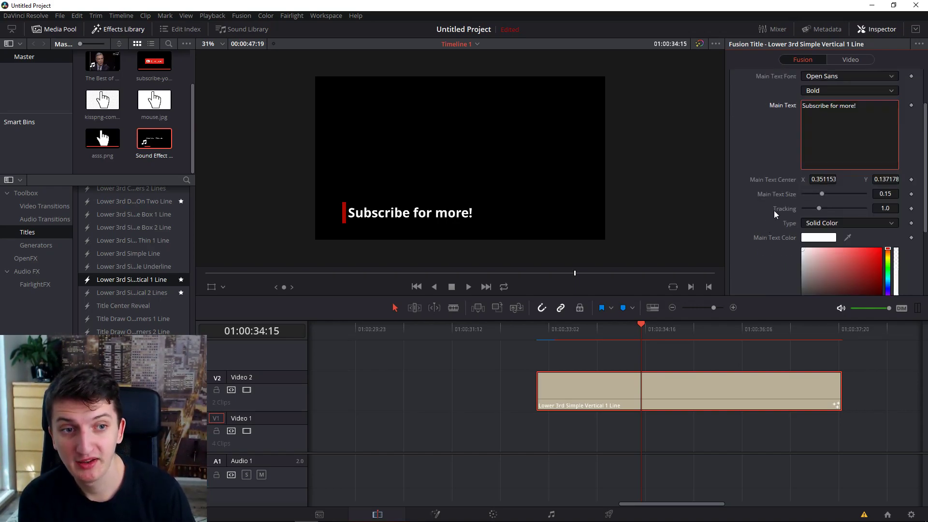
pyautogui.moveTo(822, 195); pyautogui.dragTo(822, 197)
pyautogui.scroll(-2, 732, 184)
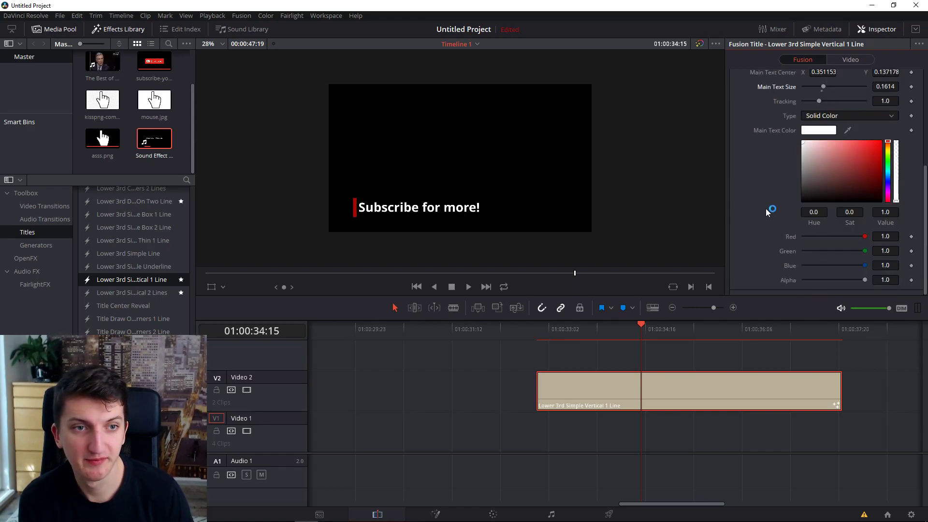
pyautogui.scroll(4, 765, 208)
pyautogui.click(737, 117)
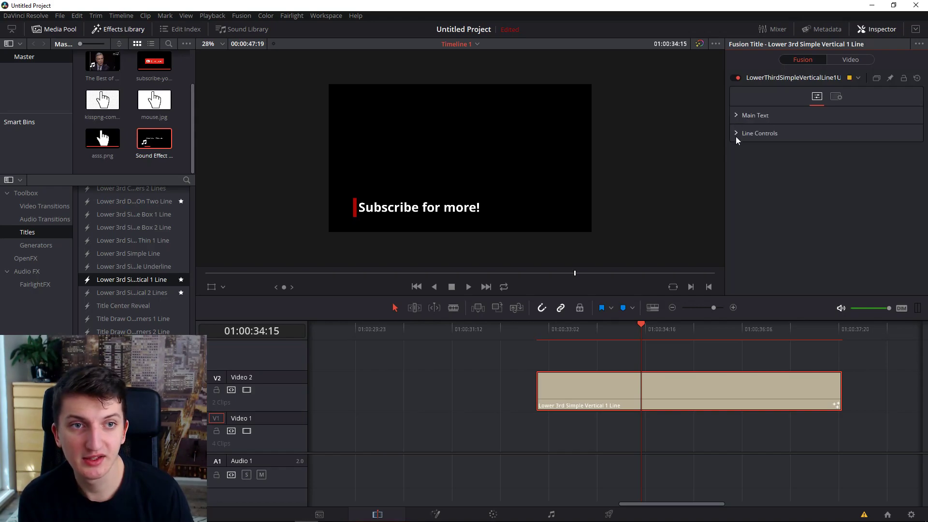
# Set the one-line lower third's line thickness to 0.0142 and its line color to blue with hue 0.664
pyautogui.click(736, 135)
pyautogui.scroll(-1, 752, 193)
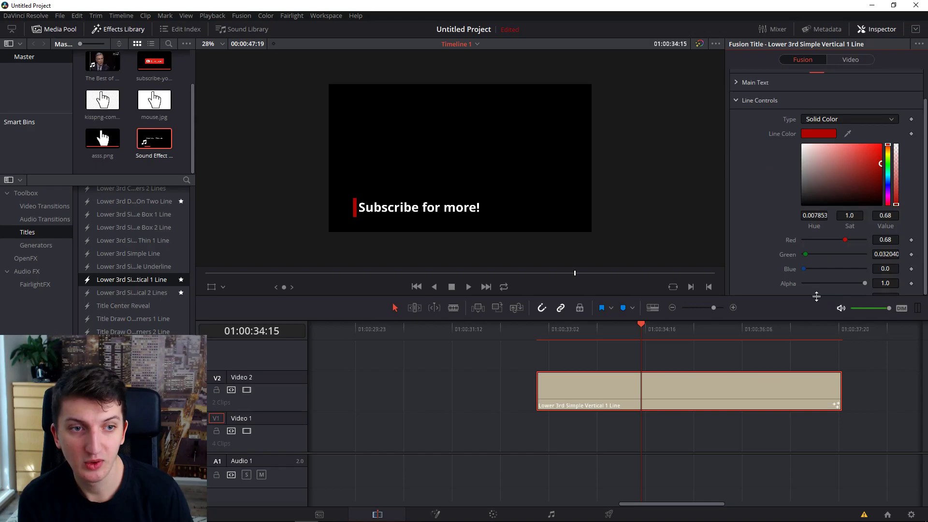
pyautogui.moveTo(817, 296); pyautogui.dragTo(816, 334)
pyautogui.moveTo(811, 297); pyautogui.dragTo(814, 299)
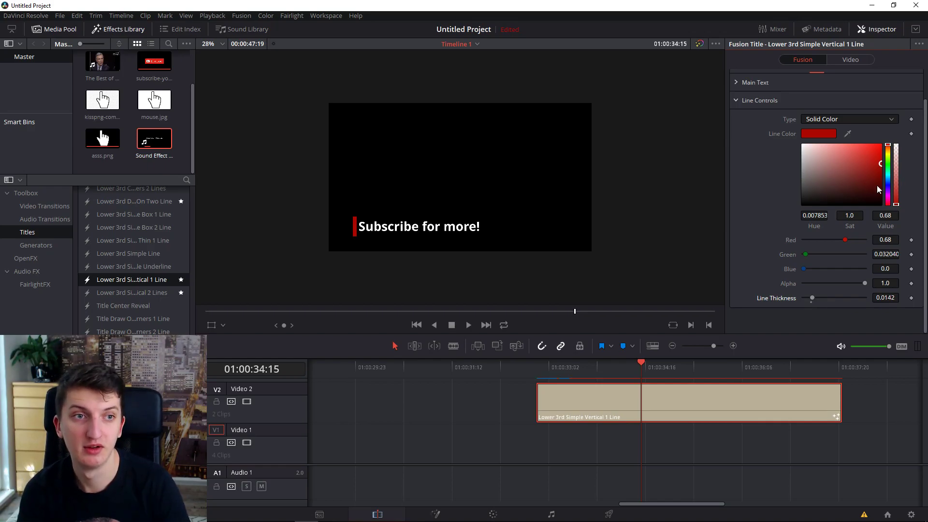
pyautogui.moveTo(888, 149); pyautogui.dragTo(889, 189)
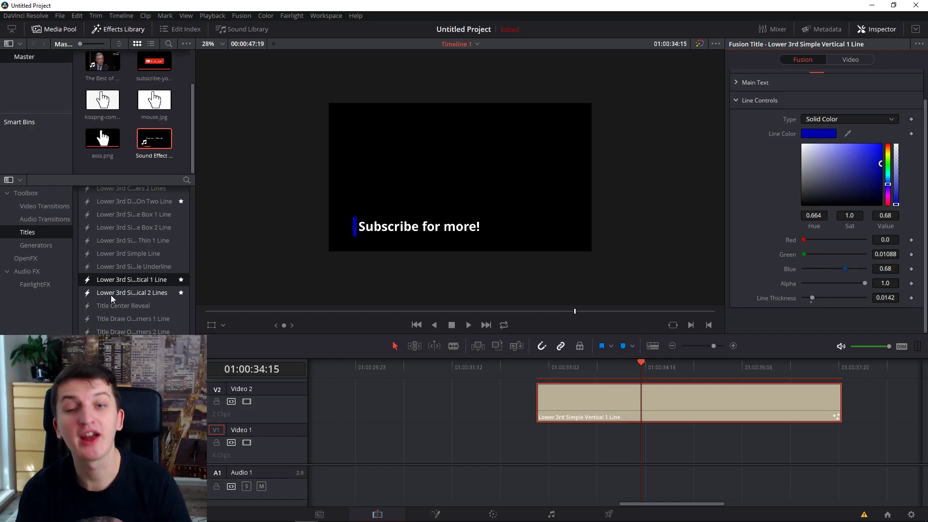
# Add the Lower 3rd Simple Vertical 2 Lines title to Video 2 between the one-line lower third and the hand clip, and select it
pyautogui.moveTo(111, 298); pyautogui.dragTo(859, 425)
pyautogui.moveTo(657, 507); pyautogui.dragTo(711, 505)
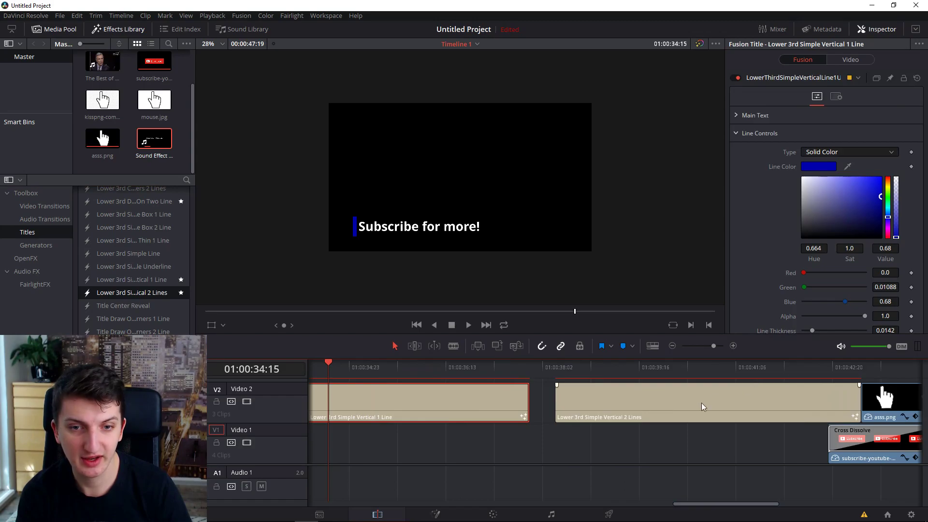
pyautogui.moveTo(677, 404)
pyautogui.mouseDown()
pyautogui.moveTo(653, 404)
pyautogui.moveTo(679, 404)
pyautogui.mouseUp()
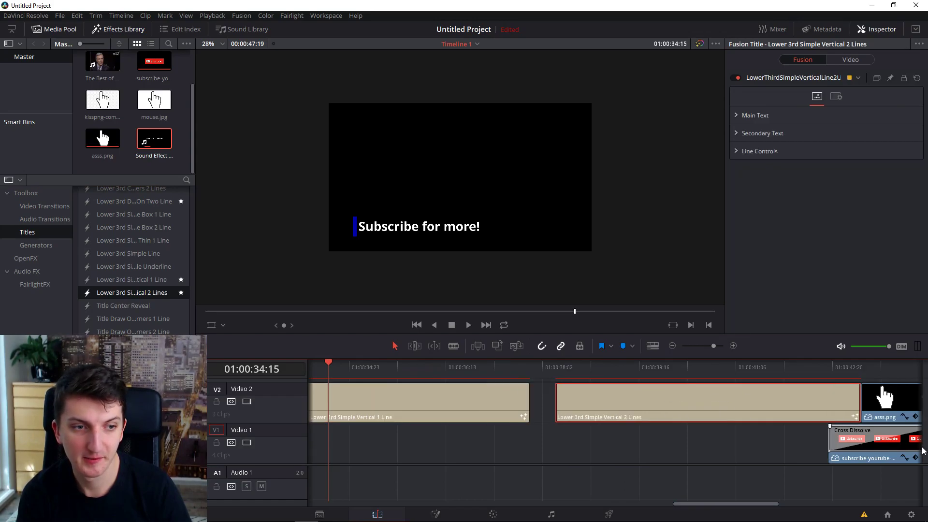
# Play back the two-line vertical lower third from its start to preview its animation
pyautogui.moveTo(524, 401); pyautogui.dragTo(426, 402)
pyautogui.moveTo(673, 415); pyautogui.dragTo(616, 416)
pyautogui.moveTo(713, 346); pyautogui.dragTo(705, 345)
pyautogui.click(558, 367)
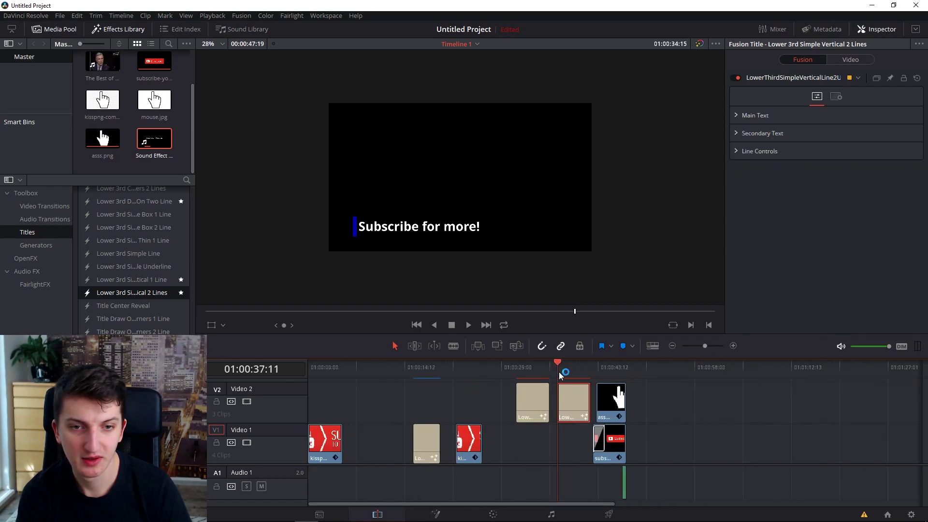
pyautogui.press('space')
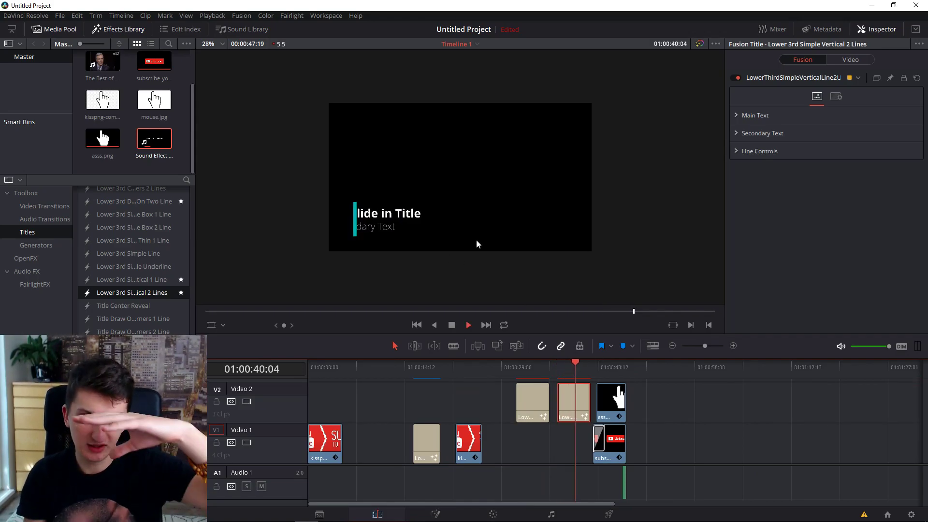
pyautogui.press('space')
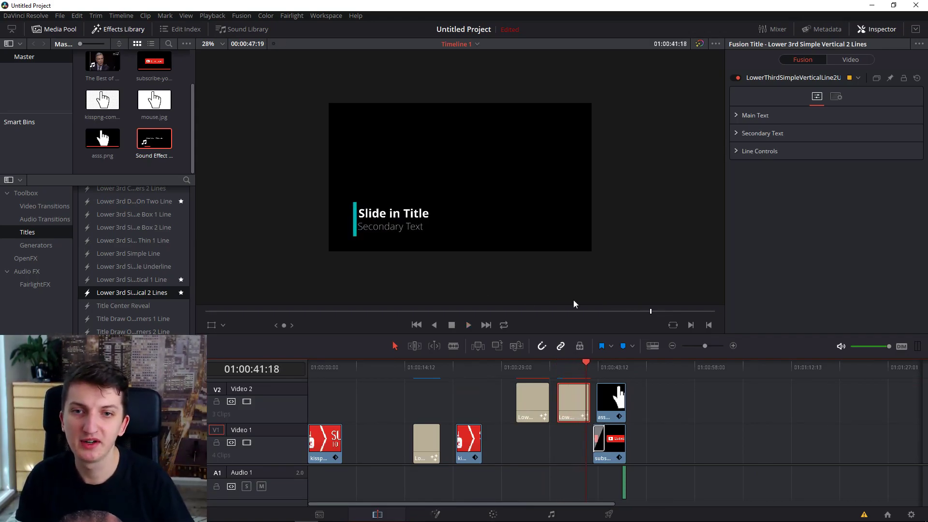
# Set the two-line lower third's main text to "Follow me on twitter"
pyautogui.click(738, 116)
pyautogui.click(816, 165)
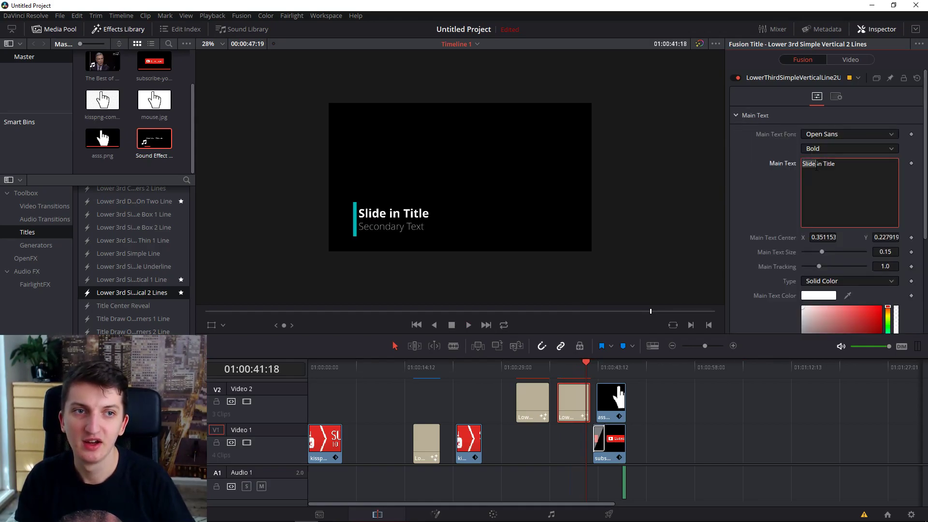
pyautogui.write('Follow')
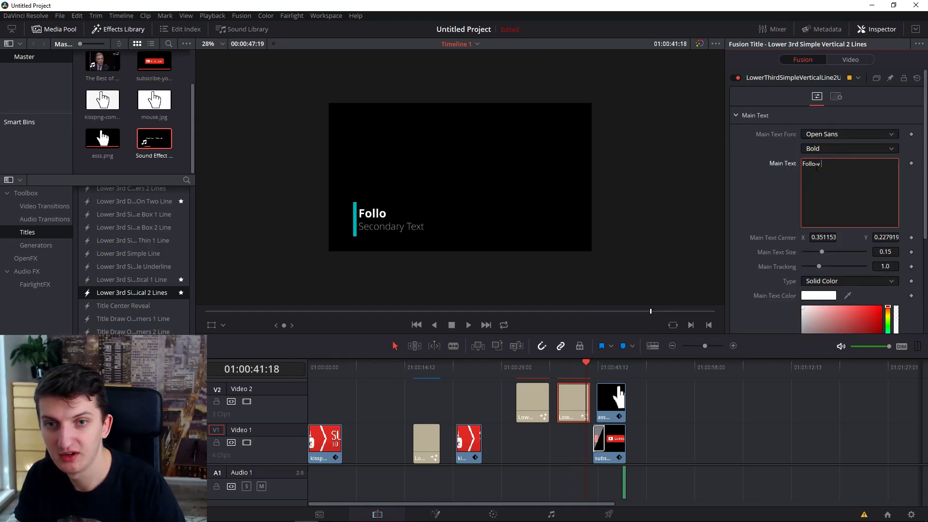
pyautogui.write(' me on twitter')
pyautogui.scroll(-3, 785, 265)
pyautogui.scroll(3, 773, 193)
pyautogui.click(739, 116)
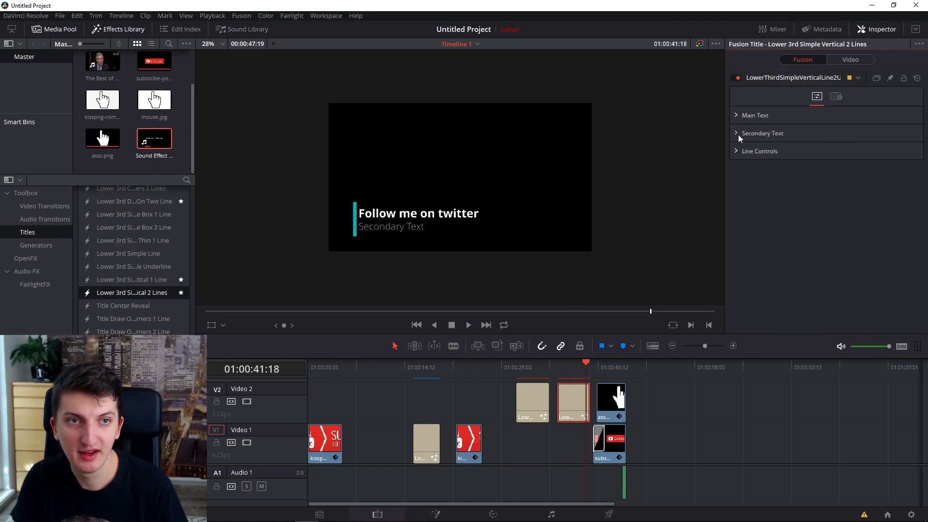
pyautogui.click(738, 135)
pyautogui.click(814, 190)
pyautogui.hotkey('ctrl', 'a')
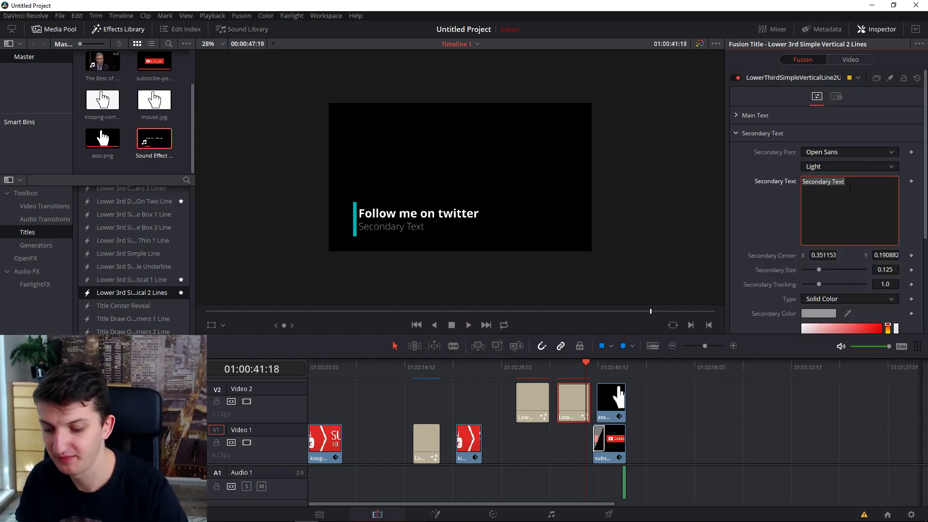
pyautogui.write('@lamAMAZING')
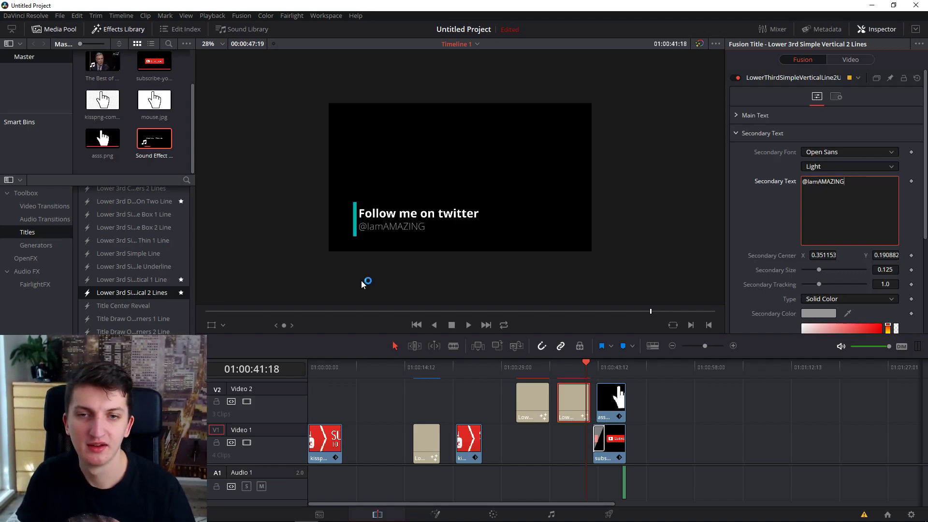
# Play back the edited two-line lower third with its new main and secondary text
pyautogui.click(559, 366)
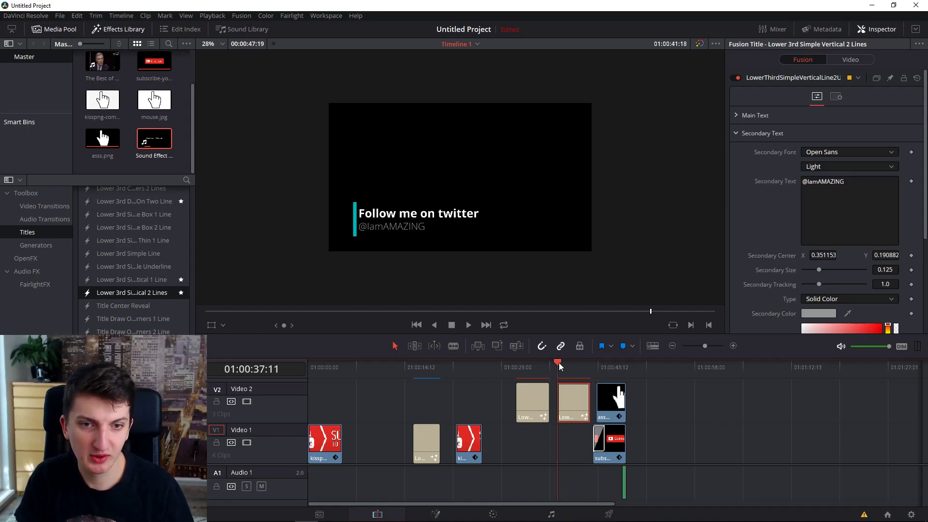
pyautogui.press('space')
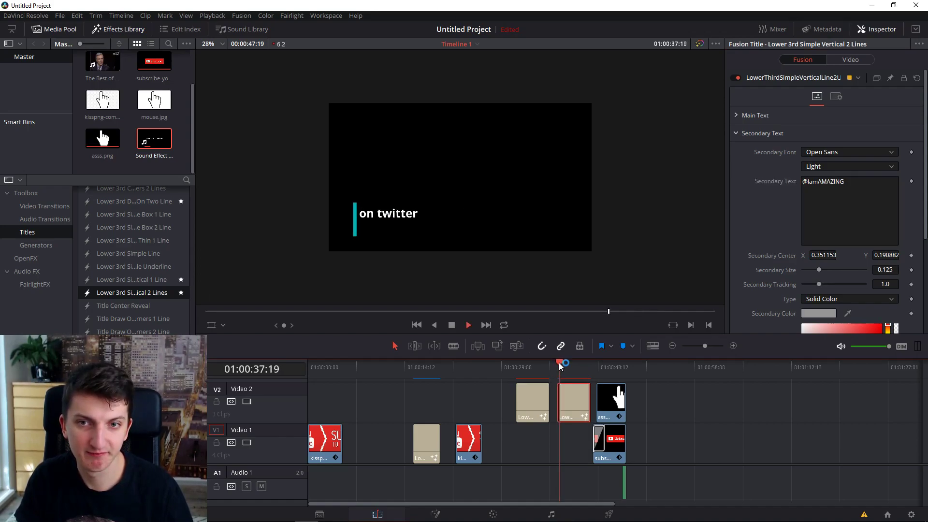
pyautogui.press('space')
# Ripple delete all title clips and the earlier button image clips, then play back the remaining subscribe button and hand animation
pyautogui.click(532, 401)
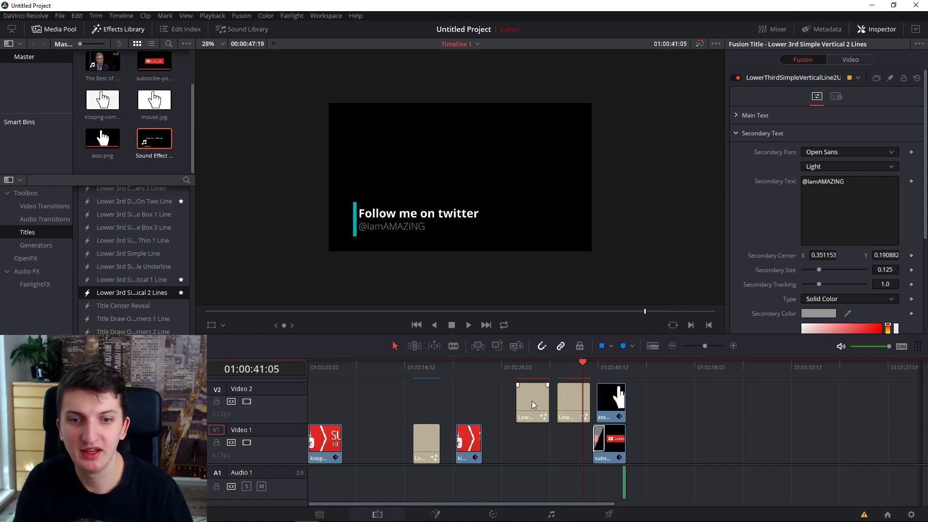
pyautogui.press('Delete')
pyautogui.click(476, 439)
pyautogui.press('Delete')
pyautogui.click(426, 442)
pyautogui.press('Delete')
pyautogui.click(325, 442)
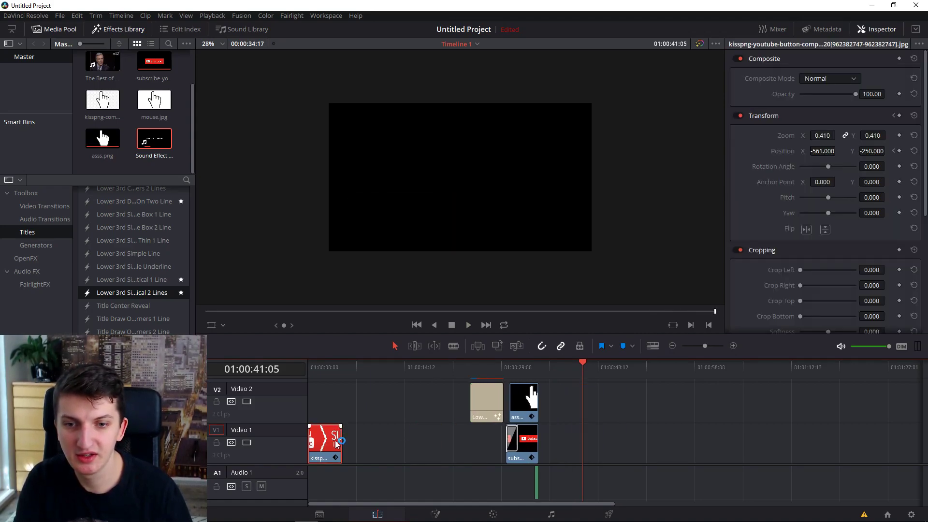
pyautogui.press('Delete')
pyautogui.click(447, 403)
pyautogui.press('Delete')
pyautogui.click(442, 367)
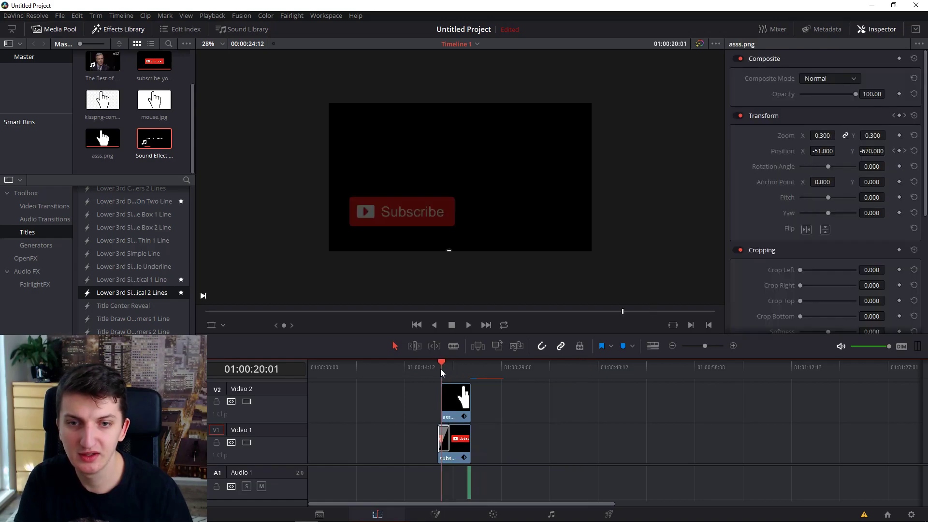
pyautogui.press('space')
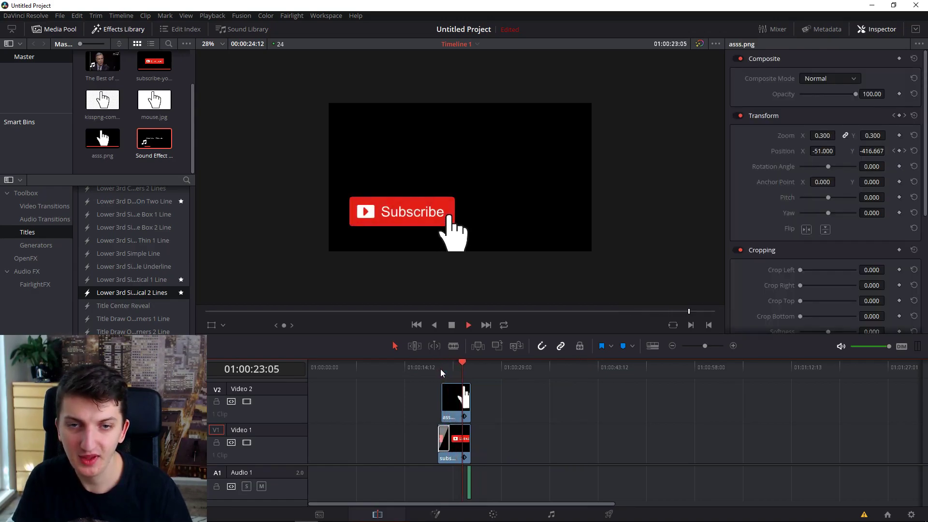
# Open the Deliver page and place the playhead at the start of the subscribe button clip
pyautogui.click(441, 376)
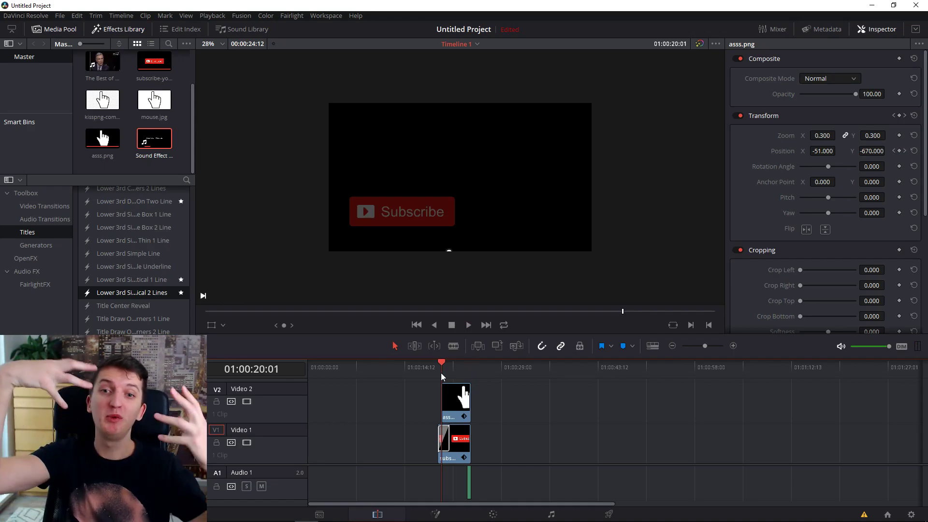
pyautogui.moveTo(442, 372); pyautogui.dragTo(472, 376)
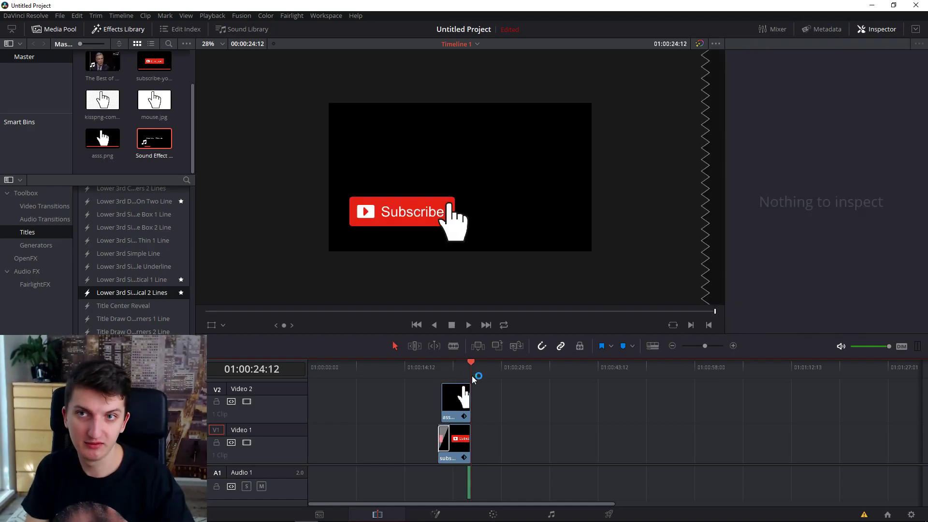
pyautogui.click(610, 514)
pyautogui.click(344, 362)
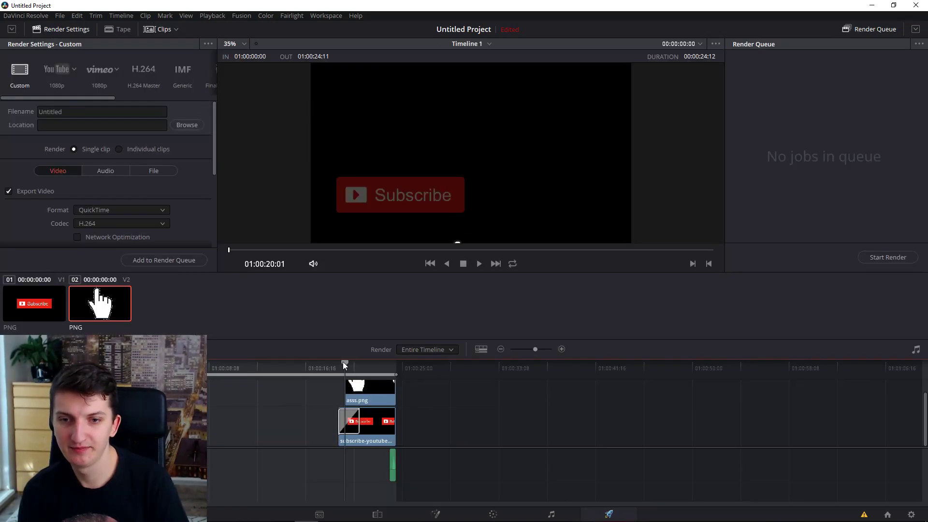
pyautogui.moveTo(350, 364); pyautogui.dragTo(333, 398)
pyautogui.scroll(-1, 31, 210)
pyautogui.scroll(1, 31, 209)
# Apply the YouTube 1080p render preset and enlarge the render settings area
pyautogui.click(54, 71)
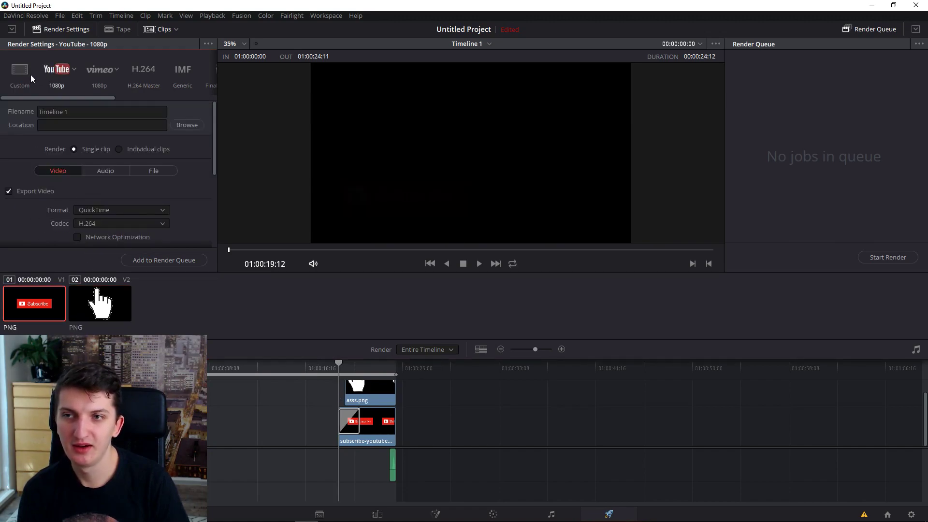
pyautogui.doubleClick(61, 111)
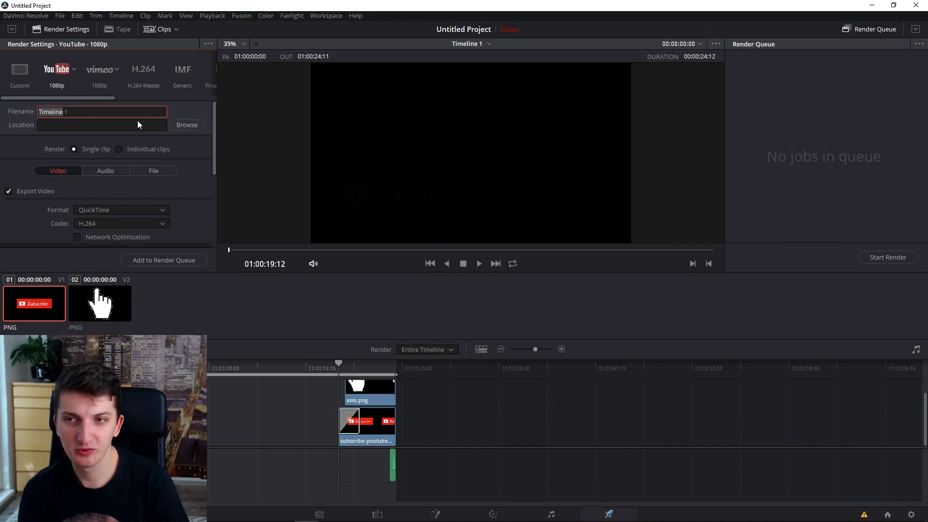
pyautogui.scroll(-5, 115, 135)
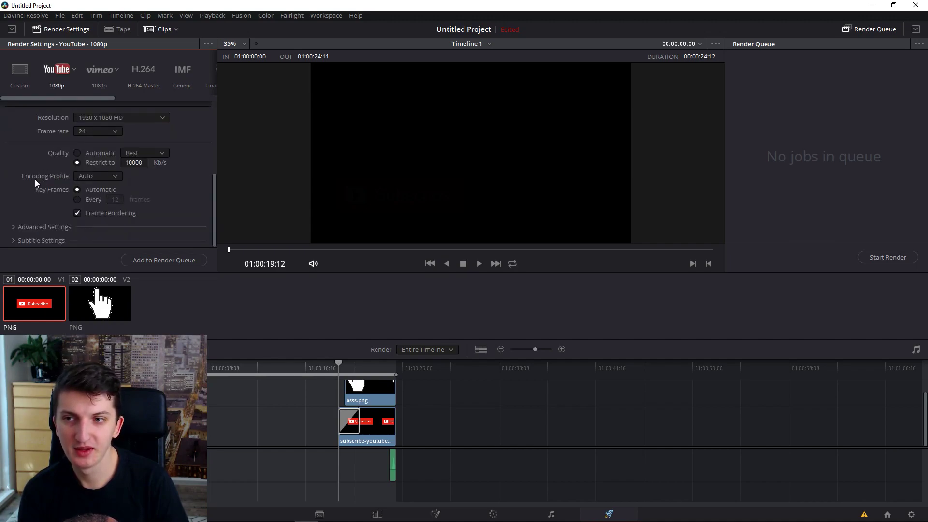
pyautogui.scroll(4, 30, 197)
pyautogui.moveTo(76, 272); pyautogui.dragTo(76, 356)
pyautogui.scroll(-1, 56, 213)
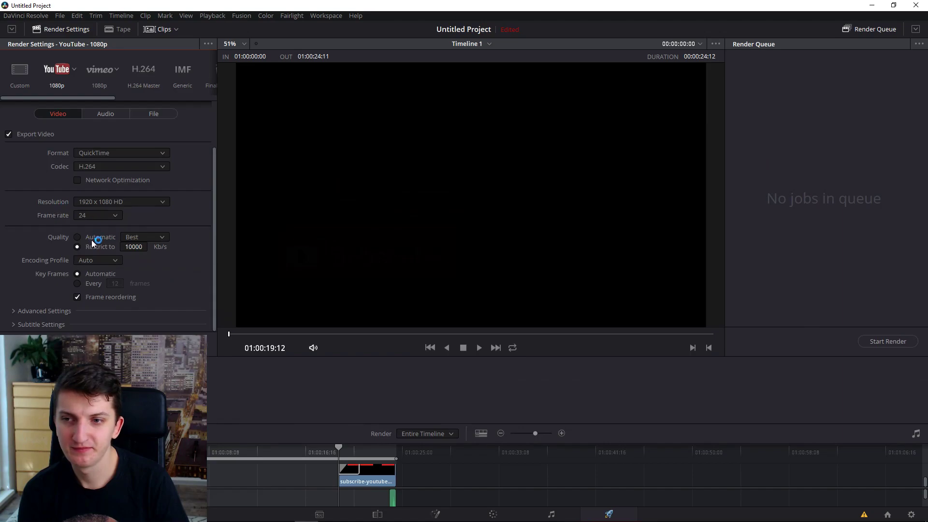
# Examine the preset's resolution and codec choices, advanced settings and subtitle settings
pyautogui.click(101, 200)
pyautogui.click(21, 204)
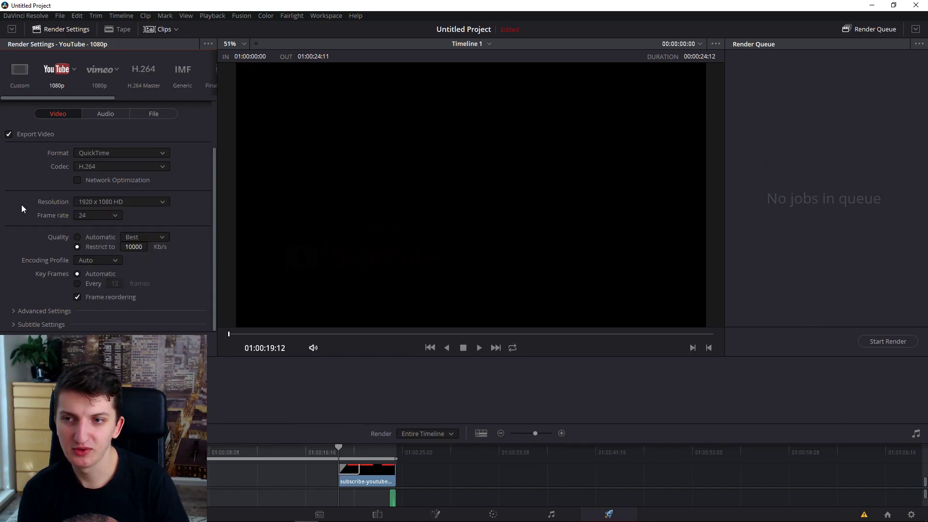
pyautogui.click(110, 163)
pyautogui.click(109, 163)
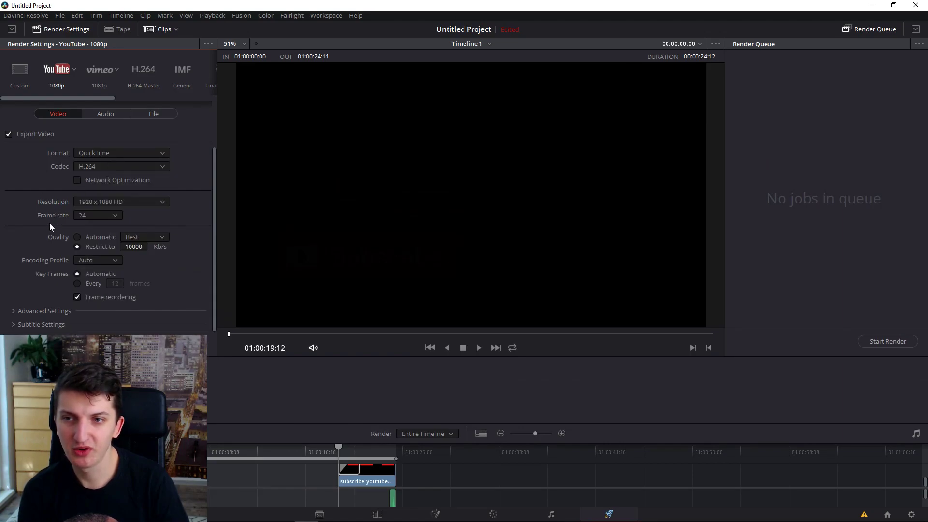
pyautogui.click(27, 311)
pyautogui.scroll(-4, 27, 297)
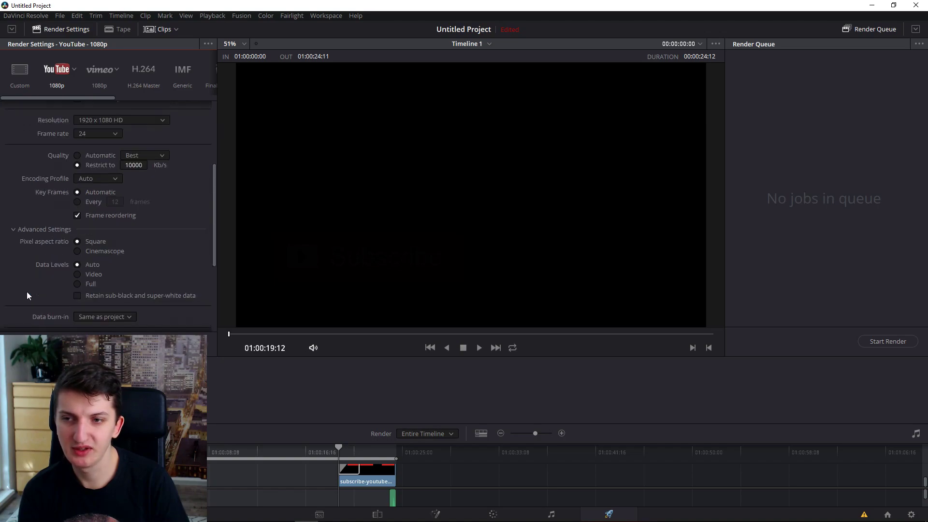
pyautogui.scroll(4, 27, 296)
pyautogui.click(29, 175)
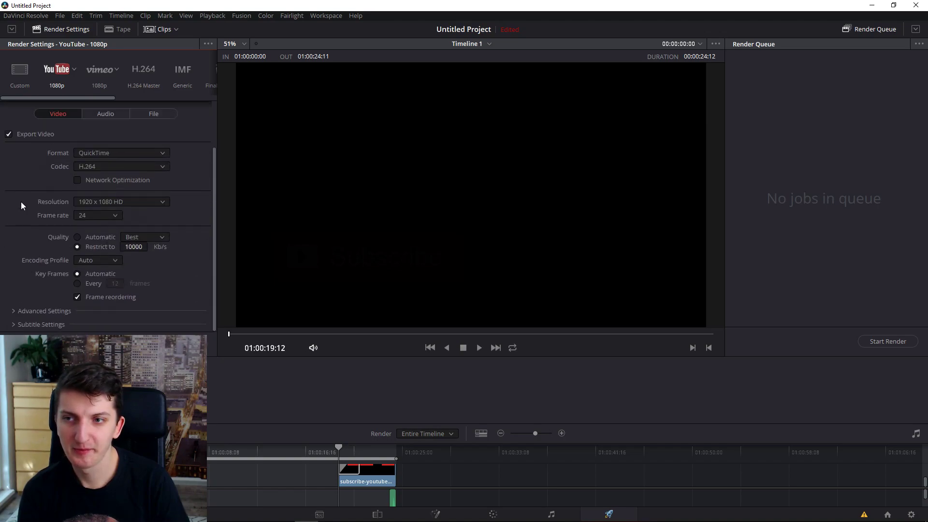
pyautogui.click(19, 324)
pyautogui.scroll(-2, 20, 290)
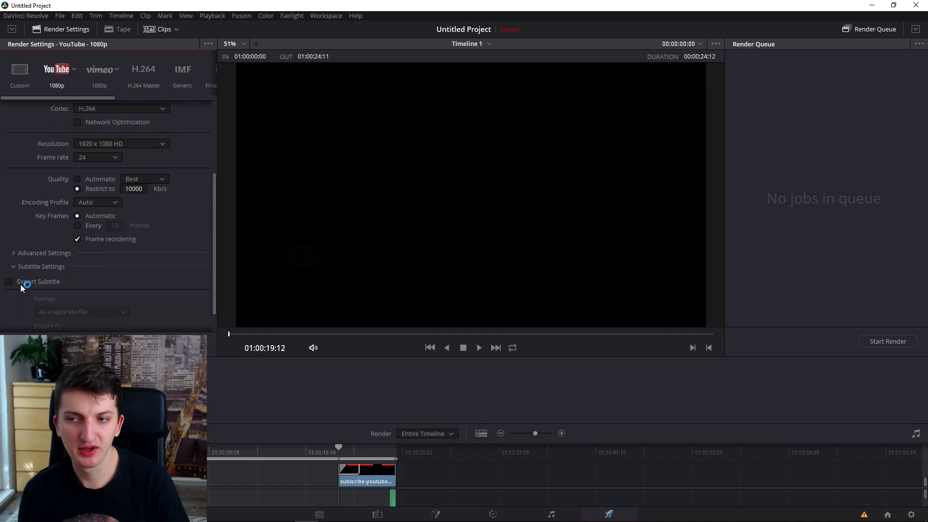
pyautogui.scroll(4, 20, 275)
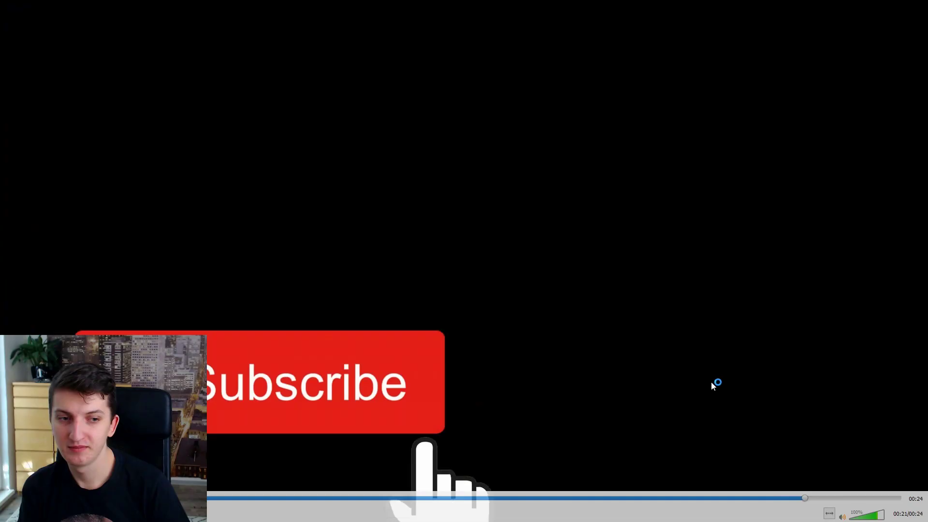
# Close the media player after viewing the rendered Timeline 1.mov and reposition the Streamlabs OBS window on the desktop
pyautogui.scroll(2, 711, 380)
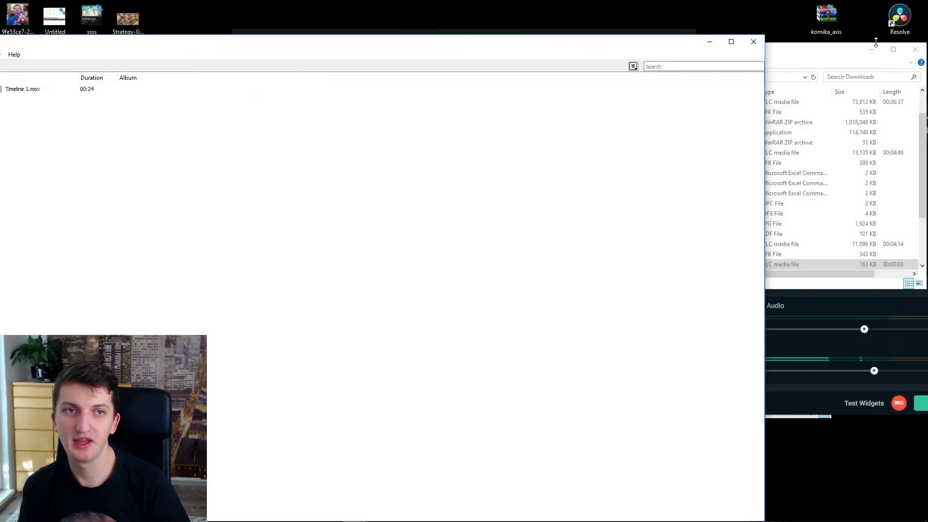
pyautogui.click(754, 39)
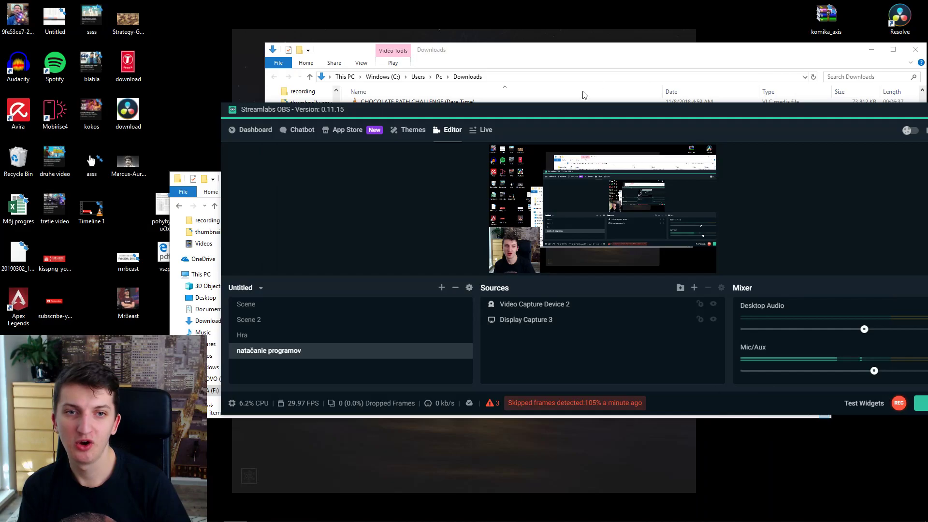
pyautogui.moveTo(560, 110); pyautogui.dragTo(405, 114)
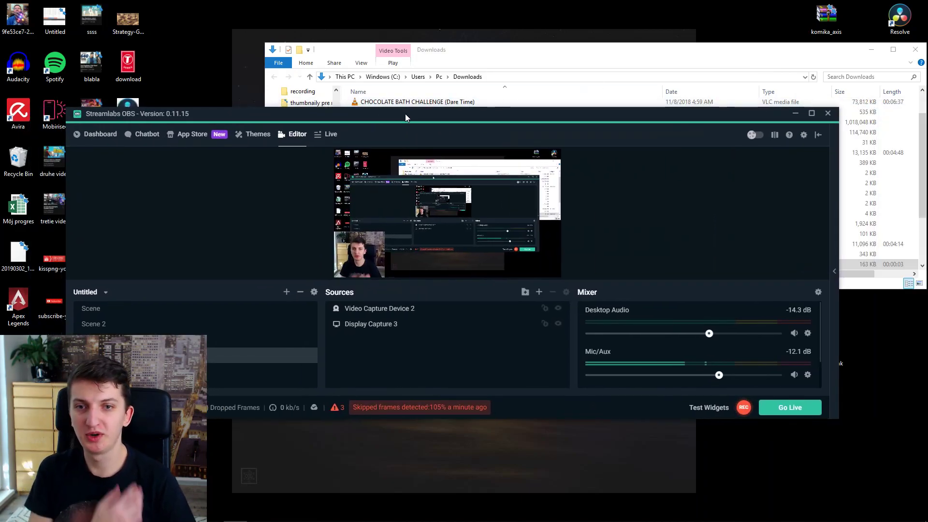